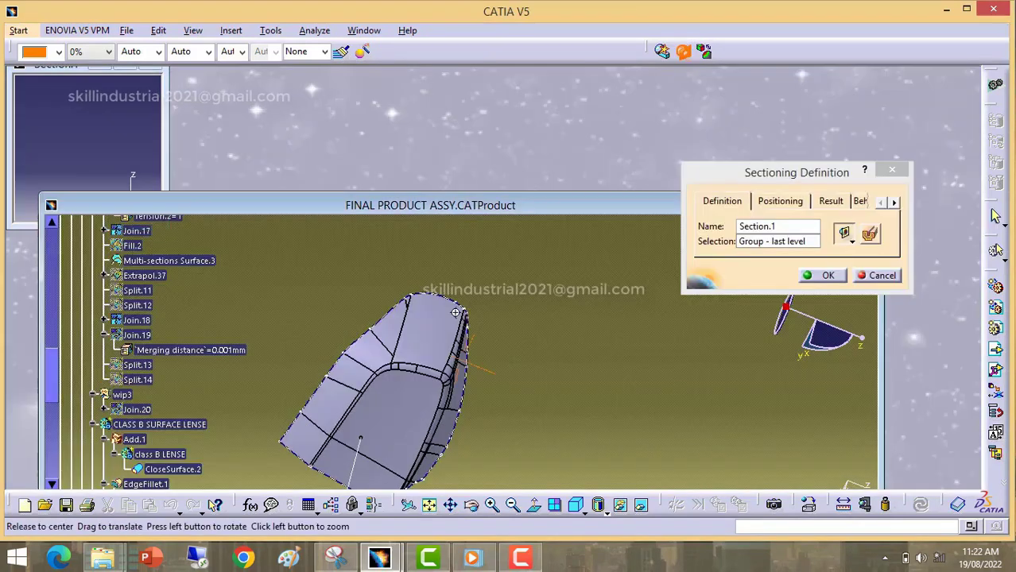
- Position the section plane by graphical selection on the long inner edge of the lens, cutting across the part
{"action": "left_click", "coordinate": [779, 201]}
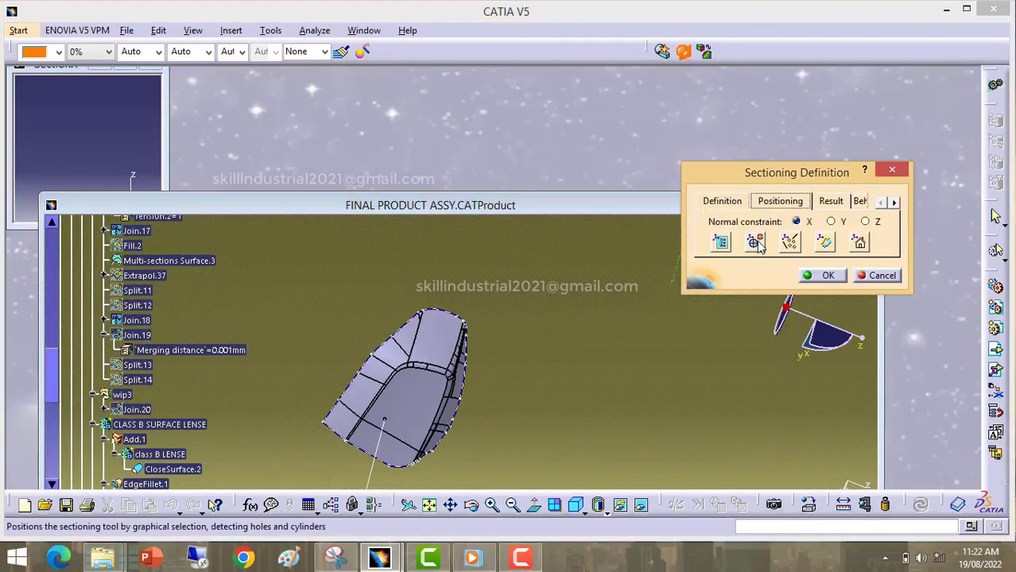
{"action": "left_click", "coordinate": [755, 242]}
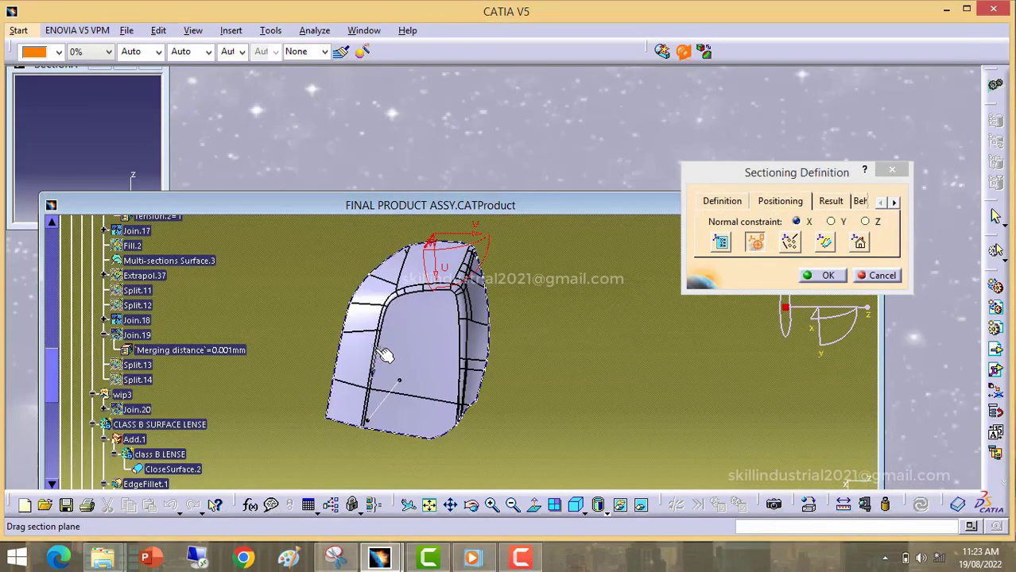
{"action": "left_click", "coordinate": [379, 347]}
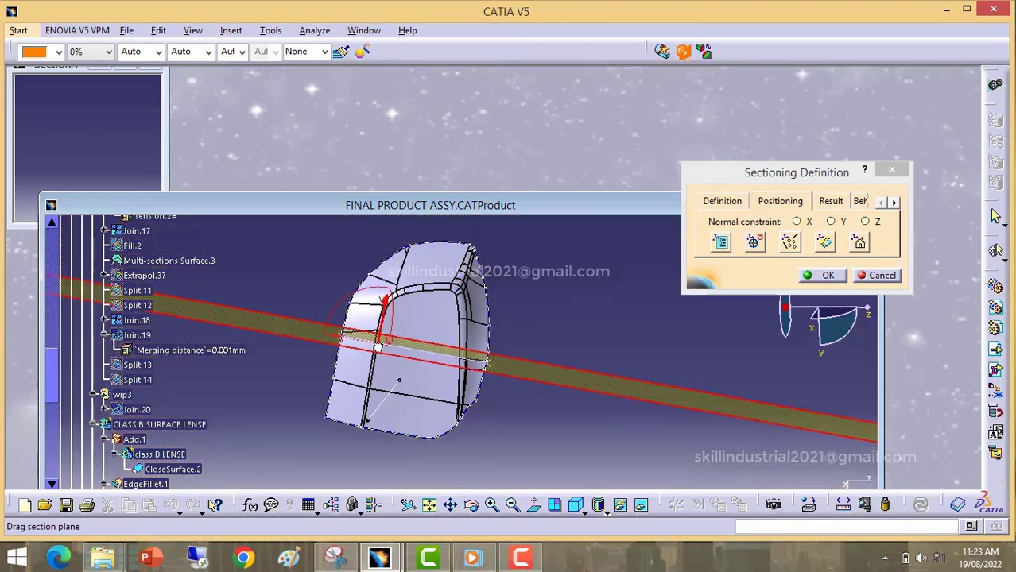
{"action": "middle_click_drag", "start_coordinate": [450, 390], "coordinate": [415, 290]}
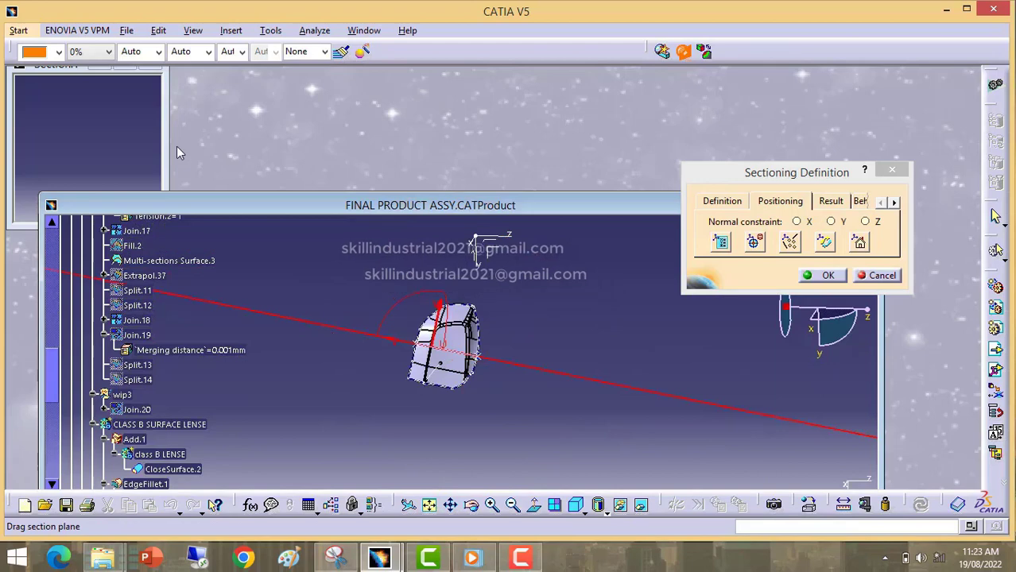
- Maximize the Section.1 result window and bring the cut profile into view
{"action": "left_click", "coordinate": [127, 67]}
{"action": "right_click", "coordinate": [490, 295]}
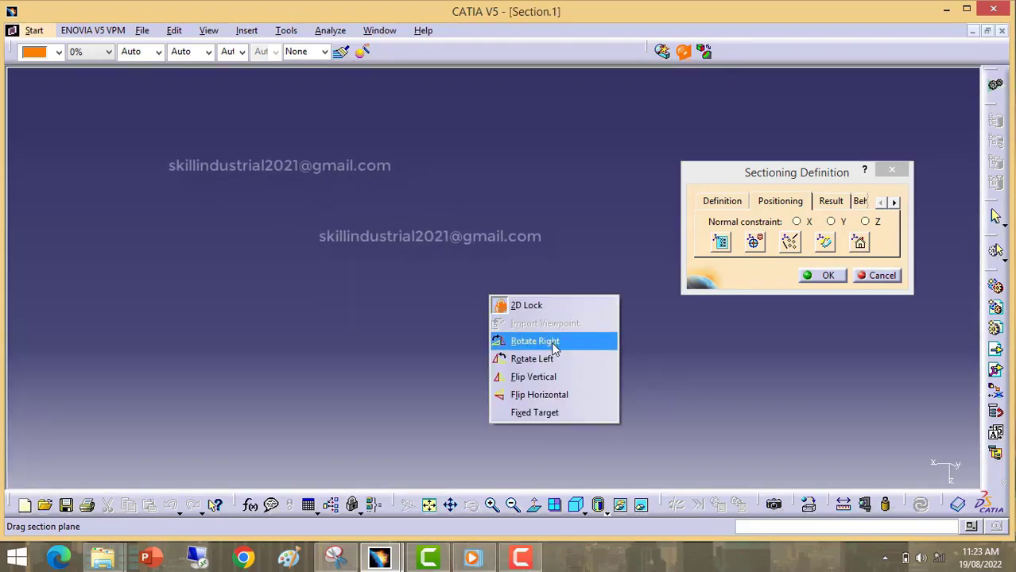
{"action": "left_click", "coordinate": [428, 460]}
{"action": "key", "text": "super+d"}
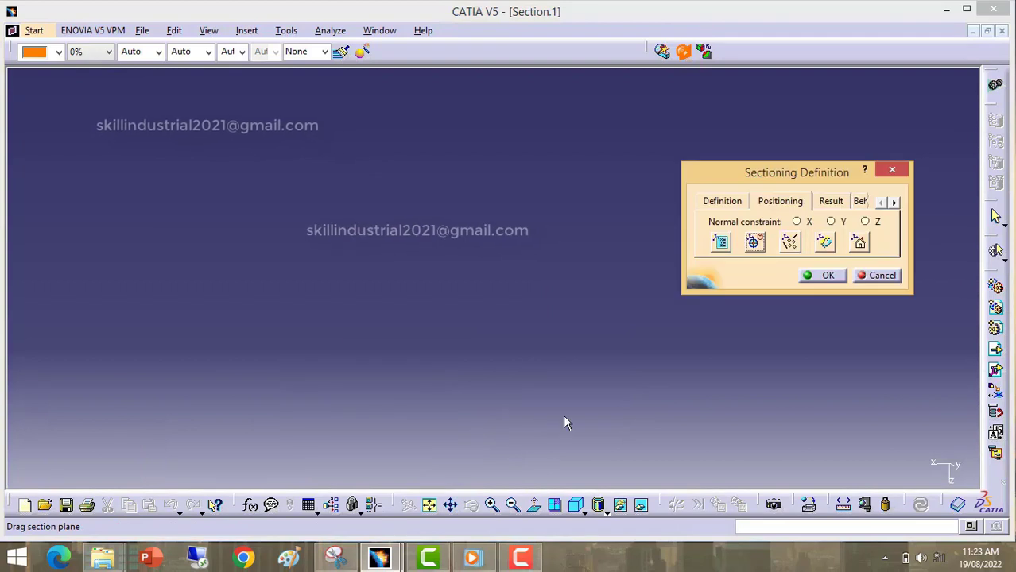
{"action": "middle_click_drag", "start_coordinate": [498, 402], "coordinate": [604, 350]}
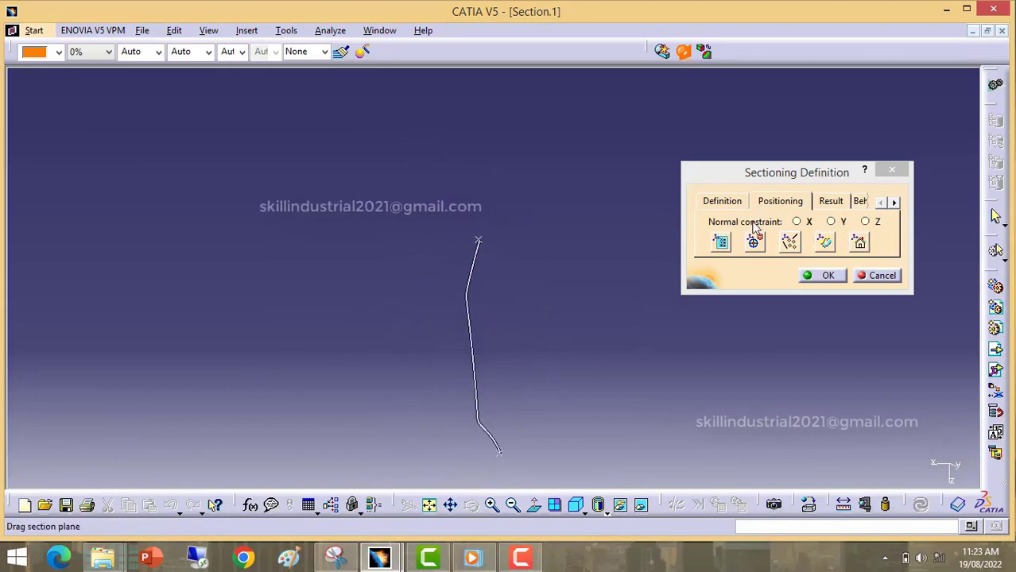
- Rotate the section view right until the profile stands upright with Z pointing up and X to the right
{"action": "right_click", "coordinate": [540, 251]}
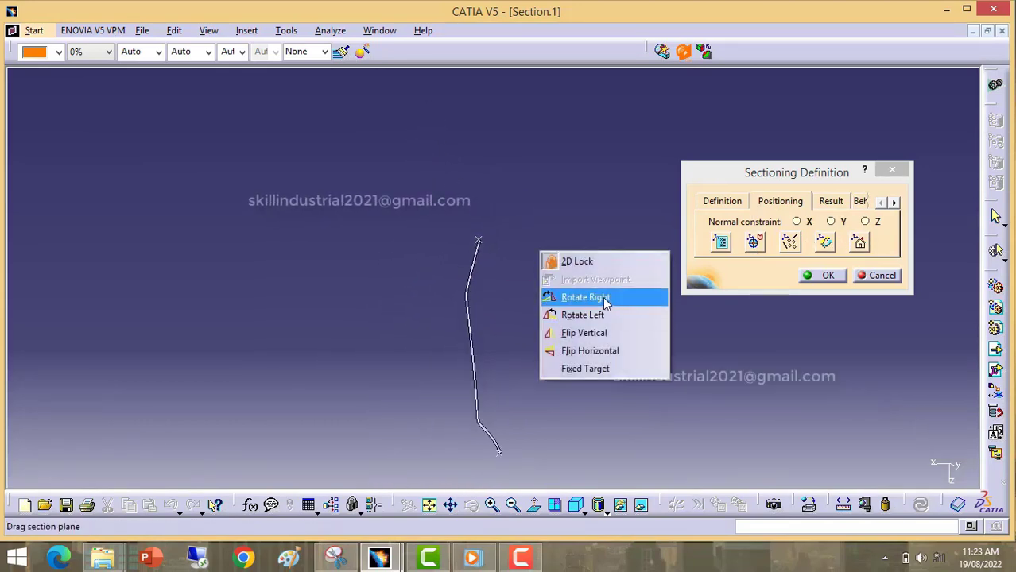
{"action": "left_click", "coordinate": [603, 298]}
{"action": "right_click", "coordinate": [606, 294]}
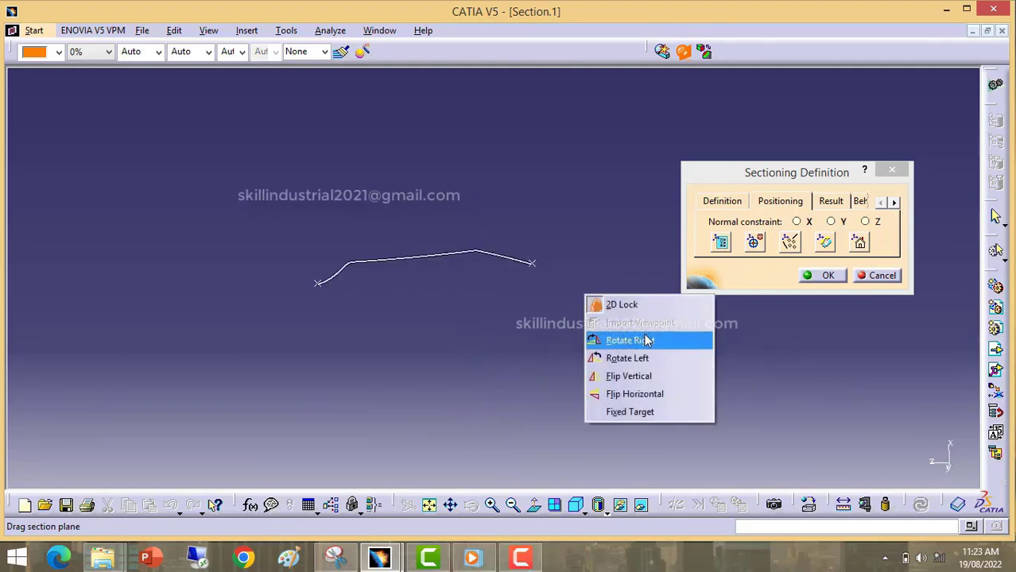
{"action": "left_click", "coordinate": [640, 340]}
{"action": "middle_click_drag", "start_coordinate": [548, 320], "coordinate": [556, 288]}
{"action": "left_click", "coordinate": [521, 204]}
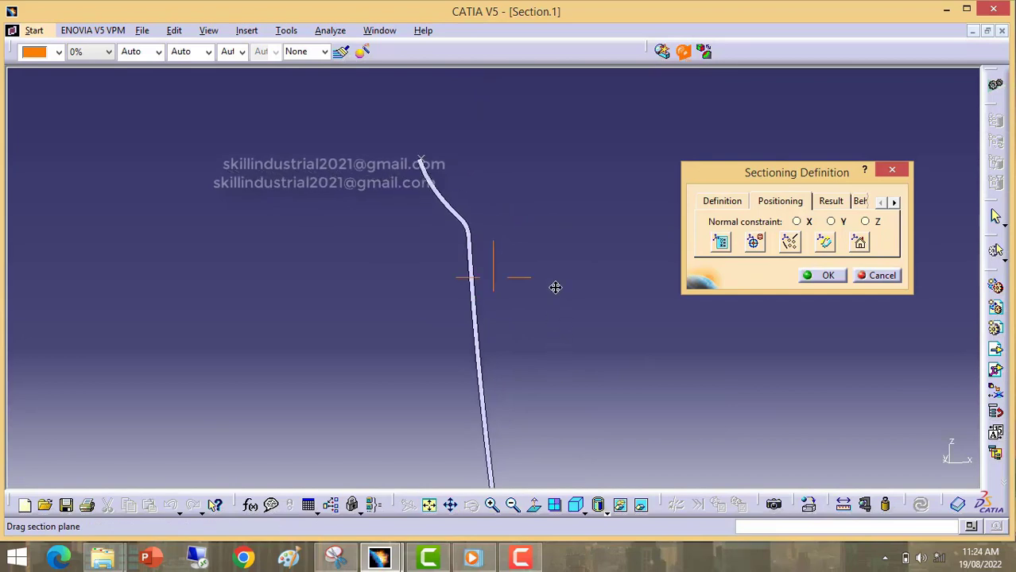
{"action": "middle_click_drag", "start_coordinate": [555, 359], "coordinate": [558, 295]}
{"action": "left_click", "coordinate": [556, 278]}
{"action": "middle_click_drag", "start_coordinate": [552, 335], "coordinate": [535, 317]}
{"action": "left_click", "coordinate": [538, 310]}
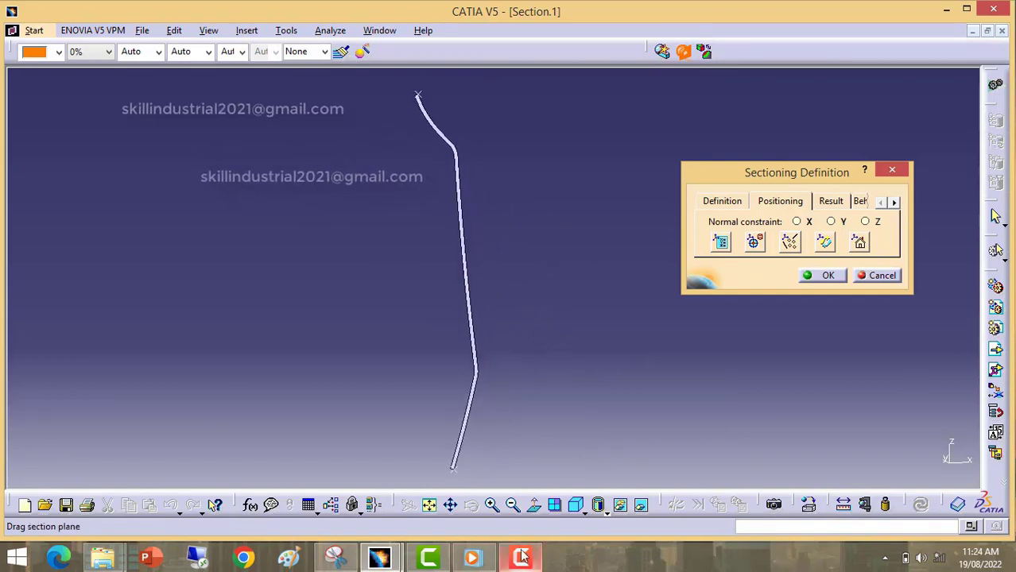
- Switch to Snipping Tool and capture the section profile with a wide empty area on both sides
{"action": "left_click", "coordinate": [348, 560]}
{"action": "left_click", "coordinate": [155, 49]}
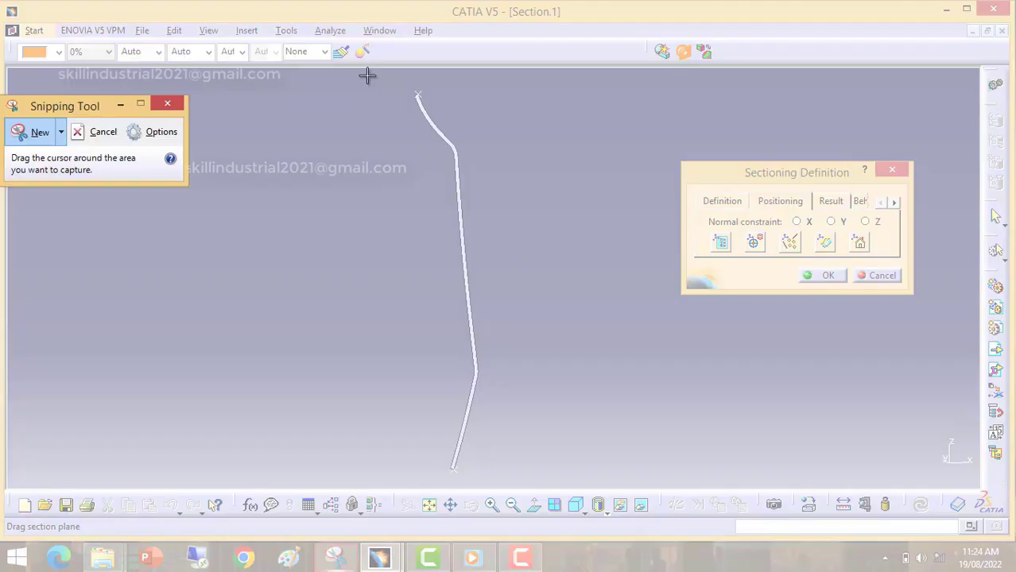
{"action": "left_click_drag", "start_coordinate": [366, 74], "coordinate": [545, 481]}
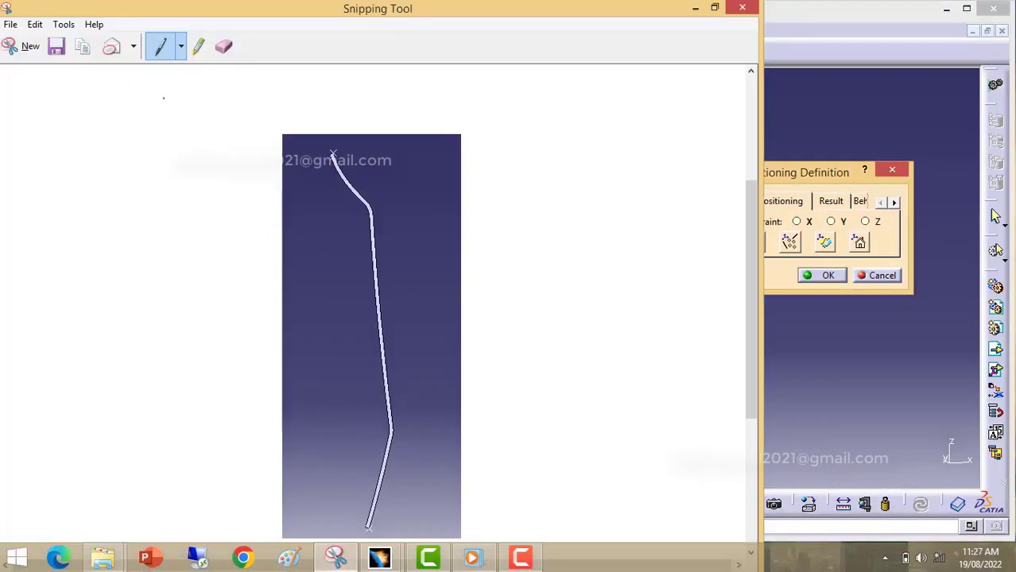
{"action": "left_click", "coordinate": [24, 46]}
{"action": "left_click_drag", "start_coordinate": [163, 77], "coordinate": [670, 498]}
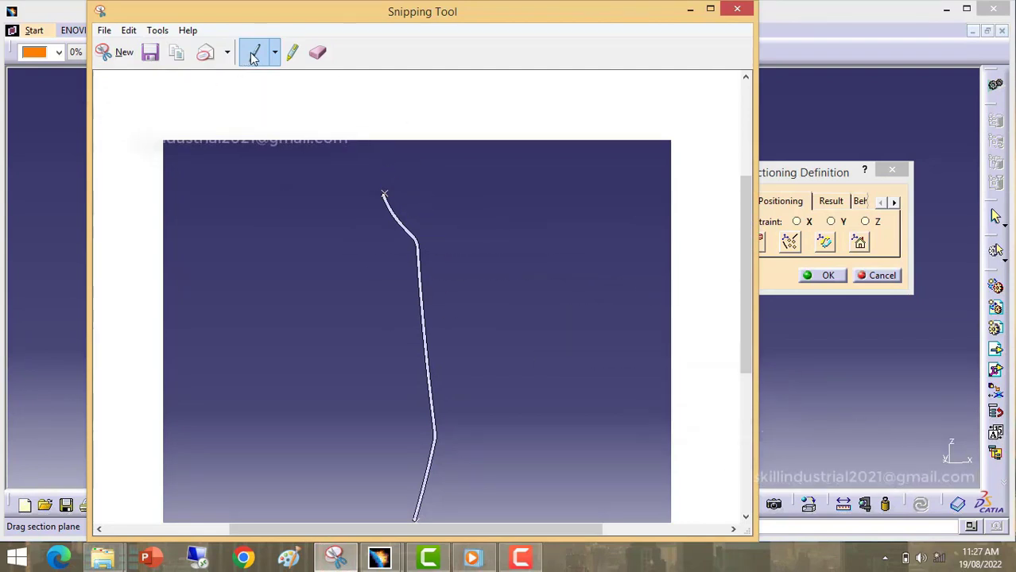
- Outline a block on the profile's right side with the blue pen, closing it at both profile ends, and mark the short upper edge
{"action": "left_click", "coordinate": [275, 53]}
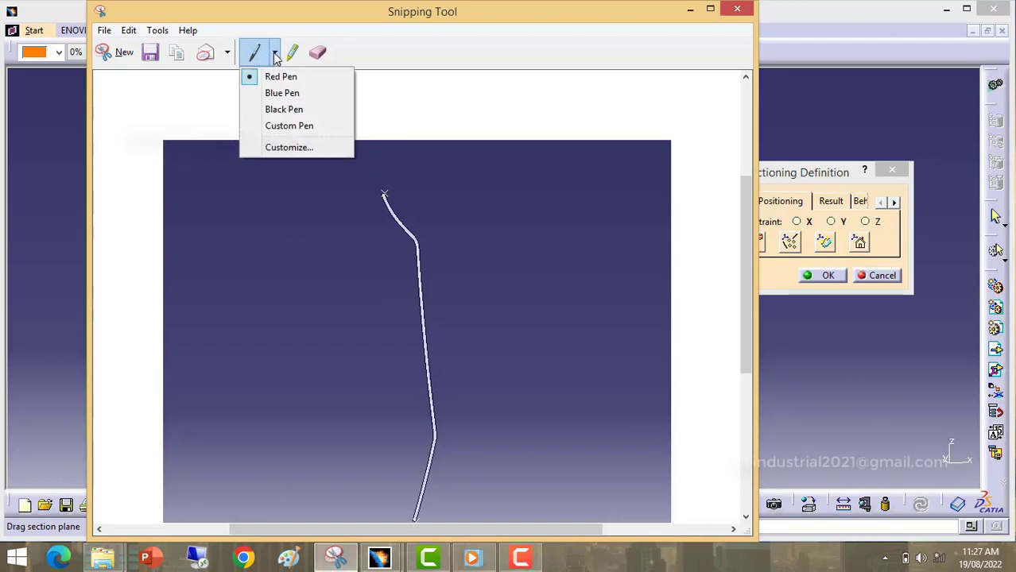
{"action": "left_click", "coordinate": [282, 93]}
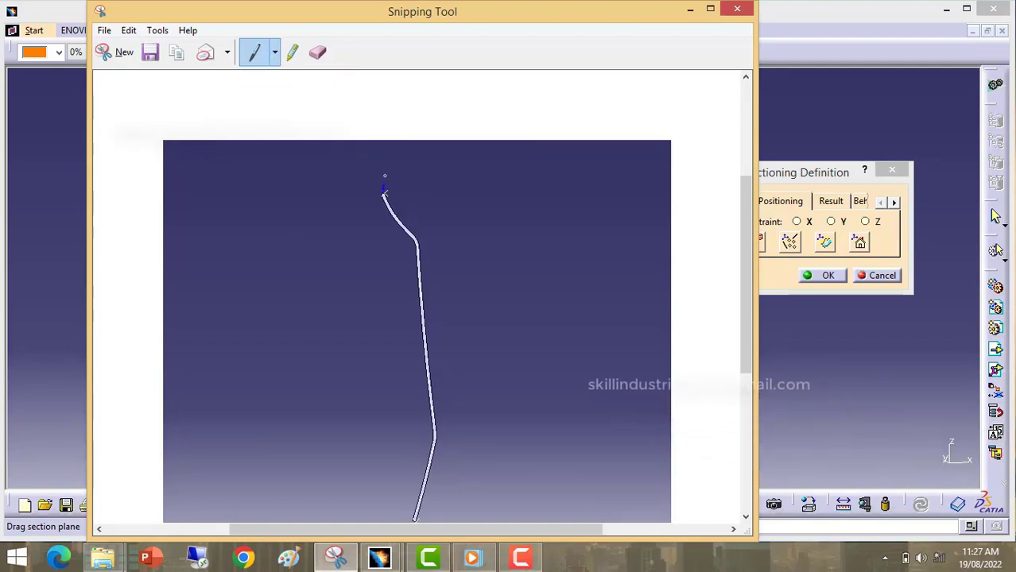
{"action": "mouse_move", "coordinate": [387, 167]}
{"action": "left_mouse_down"}
{"action": "mouse_move", "coordinate": [492, 159]}
{"action": "mouse_move", "coordinate": [513, 242]}
{"action": "mouse_move", "coordinate": [521, 365]}
{"action": "left_mouse_up"}
{"action": "mouse_move", "coordinate": [521, 407]}
{"action": "left_mouse_down"}
{"action": "mouse_move", "coordinate": [524, 529]}
{"action": "mouse_move", "coordinate": [489, 472]}
{"action": "mouse_move", "coordinate": [493, 484]}
{"action": "mouse_move", "coordinate": [509, 479]}
{"action": "left_mouse_up"}
{"action": "left_click_drag", "start_coordinate": [587, 465], "coordinate": [731, 335]}
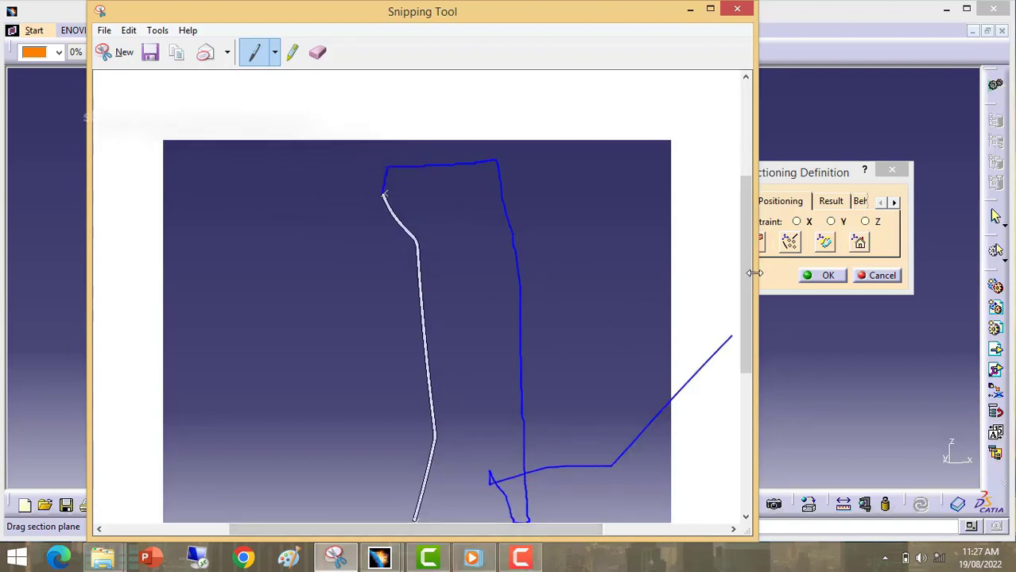
{"action": "mouse_move", "coordinate": [746, 282]}
{"action": "left_mouse_down"}
{"action": "mouse_move", "coordinate": [751, 321]}
{"action": "mouse_move", "coordinate": [744, 311]}
{"action": "left_mouse_up"}
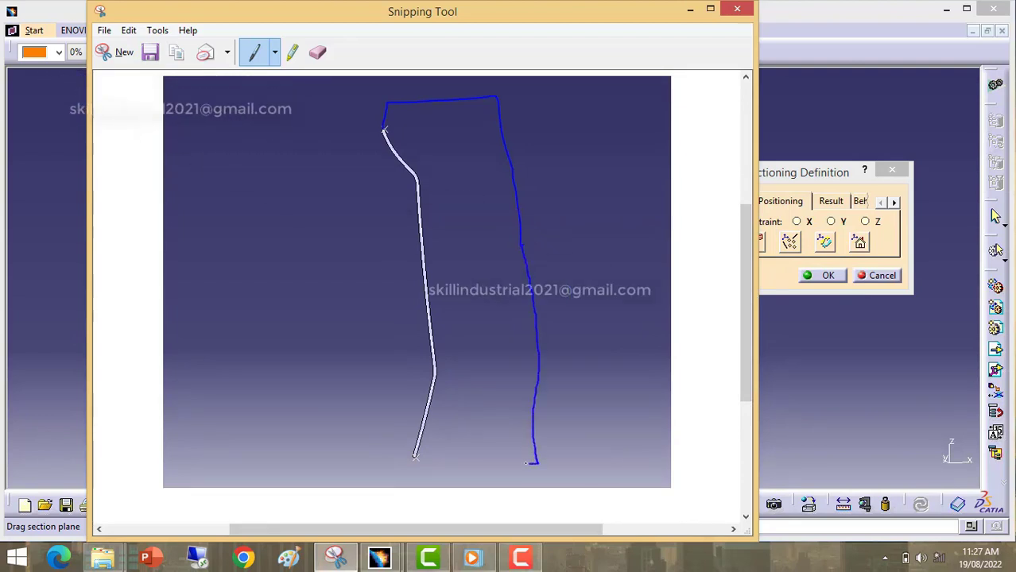
{"action": "left_click_drag", "start_coordinate": [538, 463], "coordinate": [486, 457]}
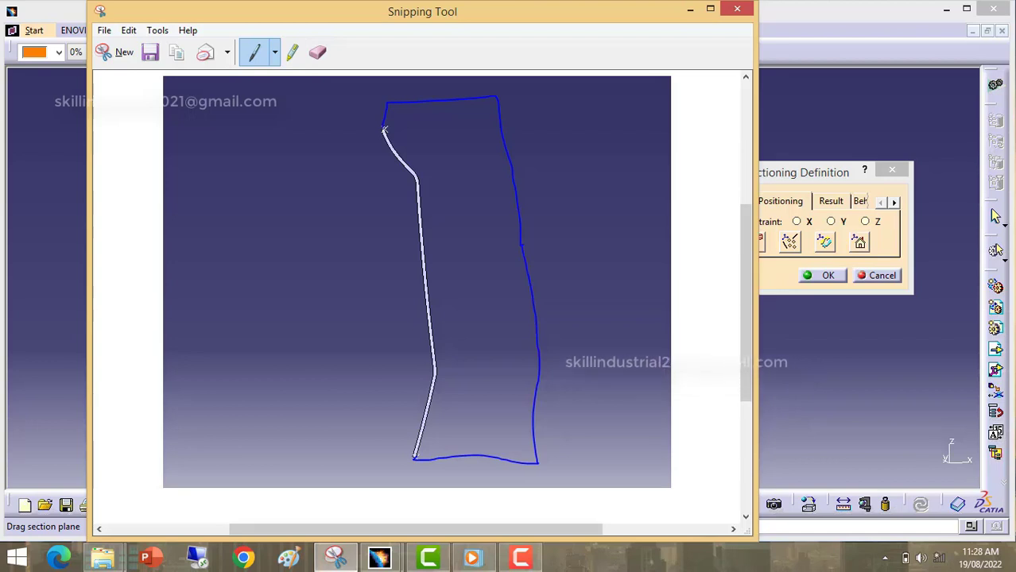
{"action": "left_click_drag", "start_coordinate": [382, 103], "coordinate": [309, 109]}
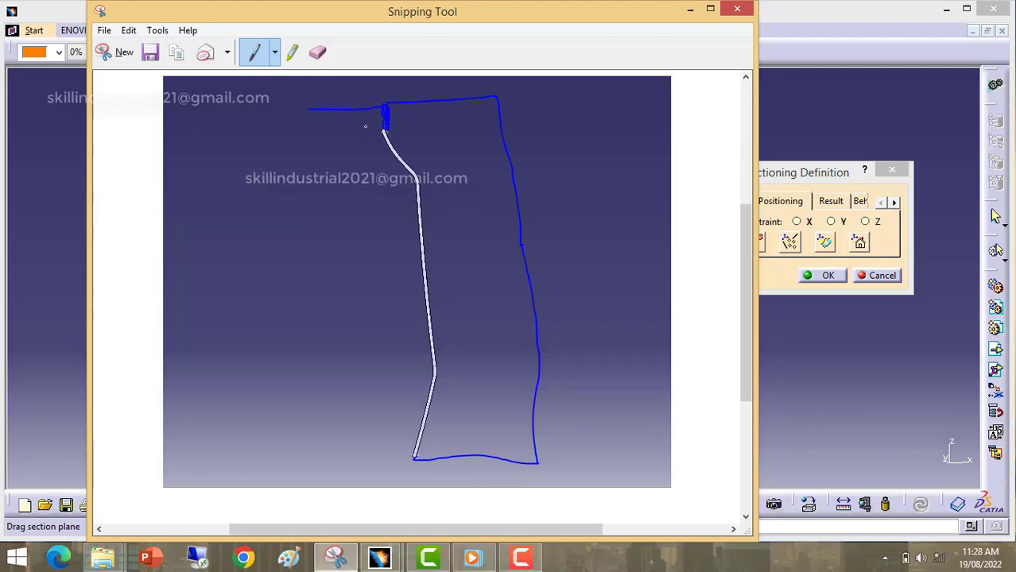
- Outline a matching block on the profile's left side with the red pen and trace the profile's left face
{"action": "left_click", "coordinate": [275, 52]}
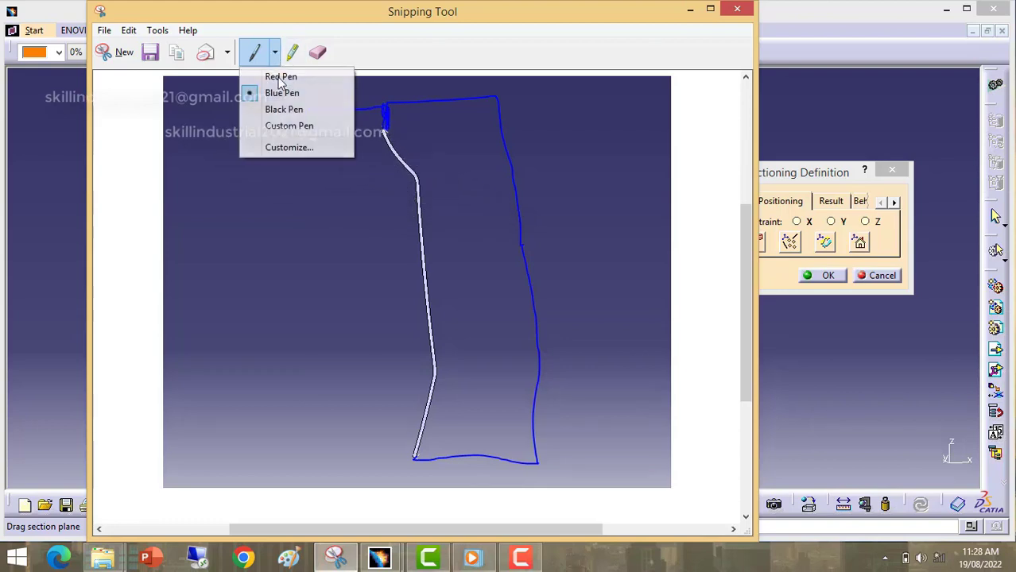
{"action": "left_click", "coordinate": [279, 75]}
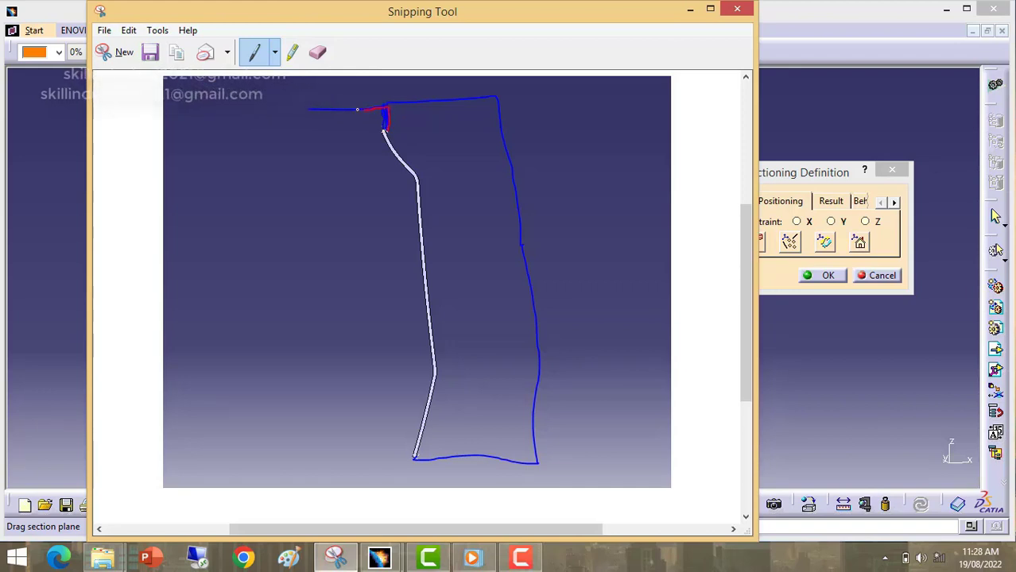
{"action": "mouse_move", "coordinate": [357, 109]}
{"action": "left_mouse_down"}
{"action": "mouse_move", "coordinate": [315, 112]}
{"action": "mouse_move", "coordinate": [291, 132]}
{"action": "mouse_move", "coordinate": [320, 453]}
{"action": "left_mouse_up"}
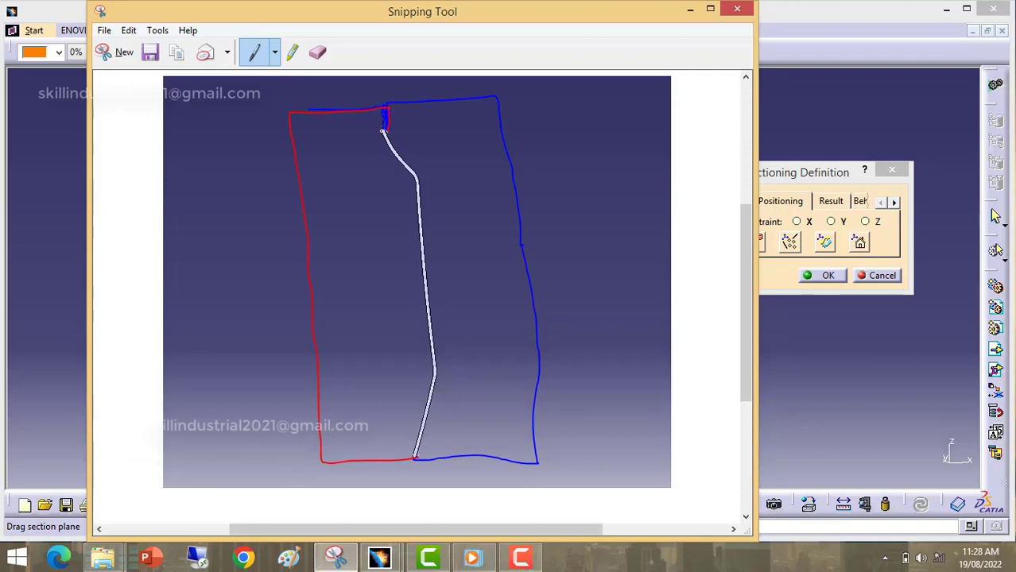
{"action": "mouse_move", "coordinate": [382, 132]}
{"action": "left_mouse_down"}
{"action": "mouse_move", "coordinate": [413, 182]}
{"action": "mouse_move", "coordinate": [427, 317]}
{"action": "left_mouse_up"}
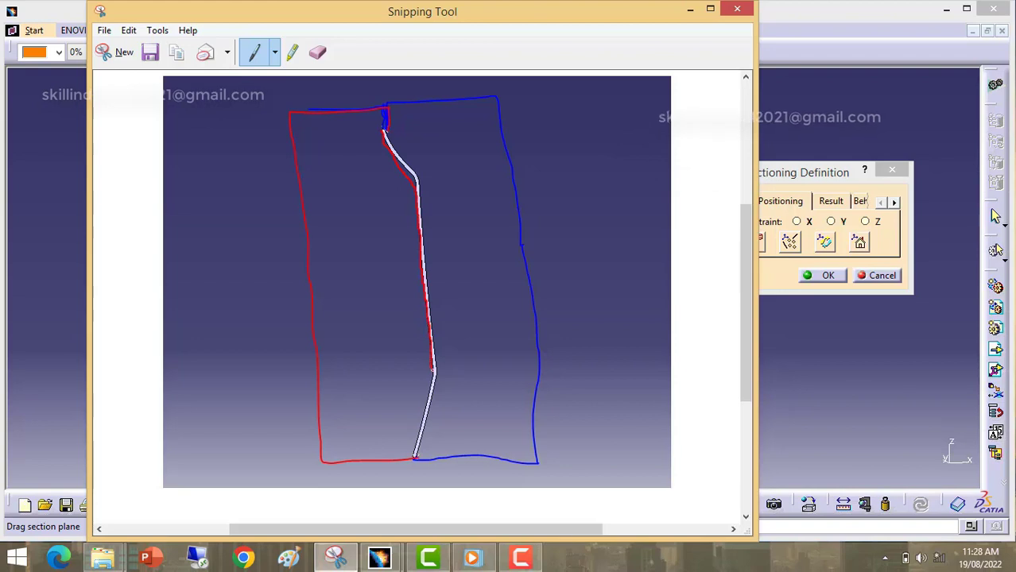
{"action": "left_click_drag", "start_coordinate": [432, 383], "coordinate": [420, 427]}
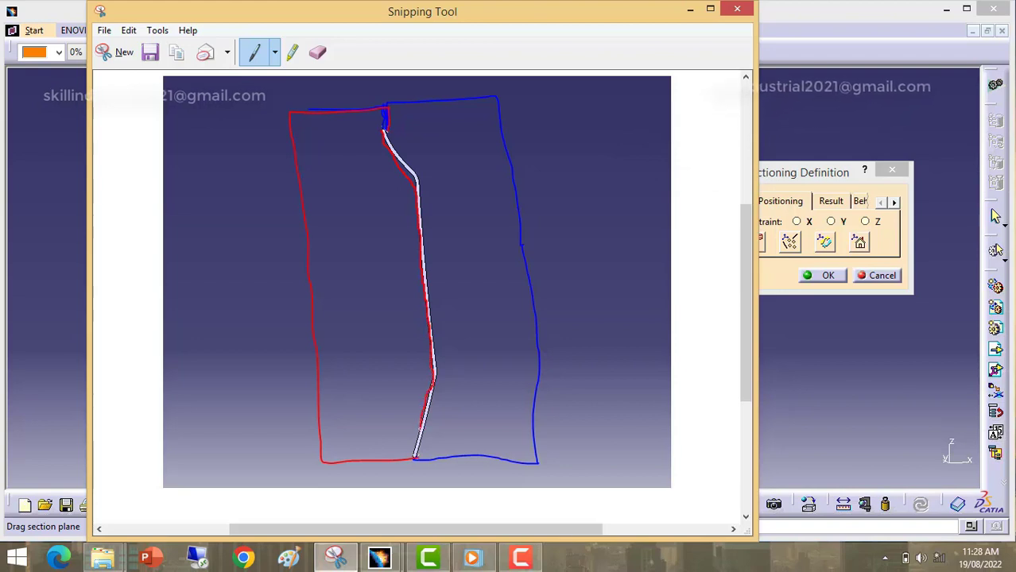
- Trace the right face of the profile with the blue pen from its upper end down to its lower end
{"action": "left_click", "coordinate": [274, 53]}
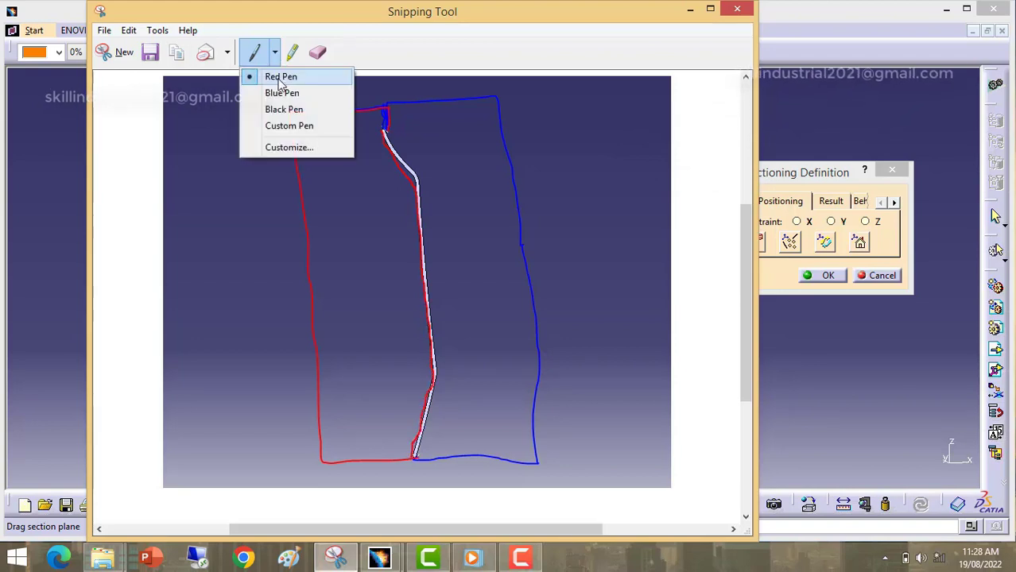
{"action": "left_click", "coordinate": [282, 93]}
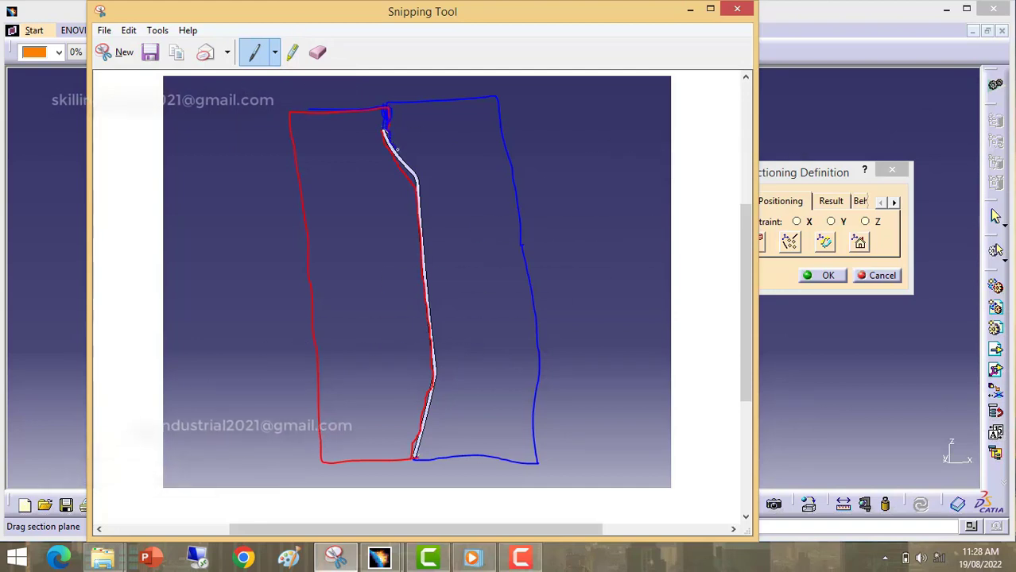
{"action": "mouse_move", "coordinate": [397, 150]}
{"action": "left_mouse_down"}
{"action": "mouse_move", "coordinate": [421, 191]}
{"action": "mouse_move", "coordinate": [432, 327]}
{"action": "left_mouse_up"}
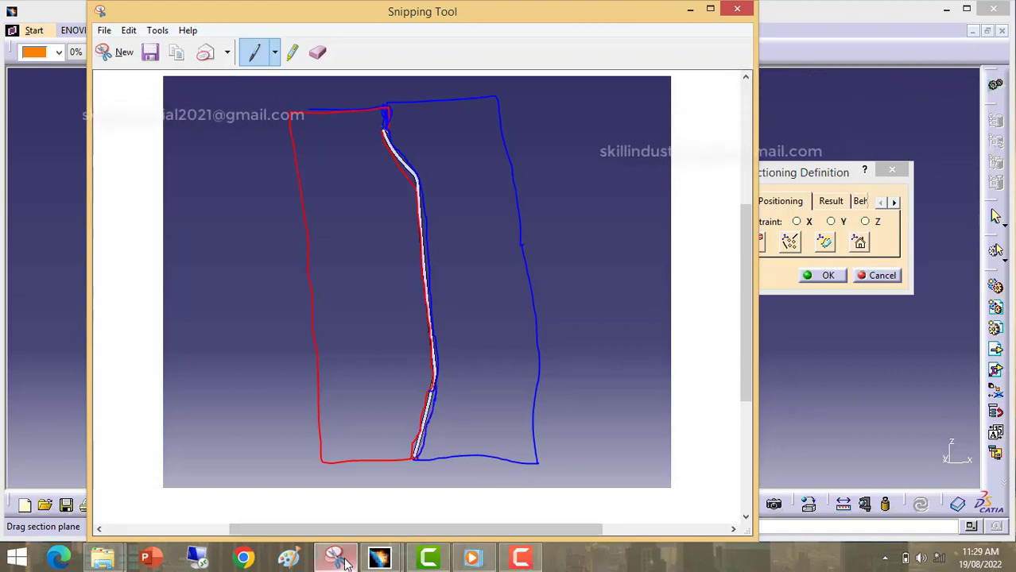
- Draw a blue arrow pointing right in the blue block and a red arrow pointing left in the red block
{"action": "mouse_move", "coordinate": [470, 271]}
{"action": "left_mouse_down"}
{"action": "mouse_move", "coordinate": [509, 275]}
{"action": "mouse_move", "coordinate": [508, 285]}
{"action": "left_mouse_up"}
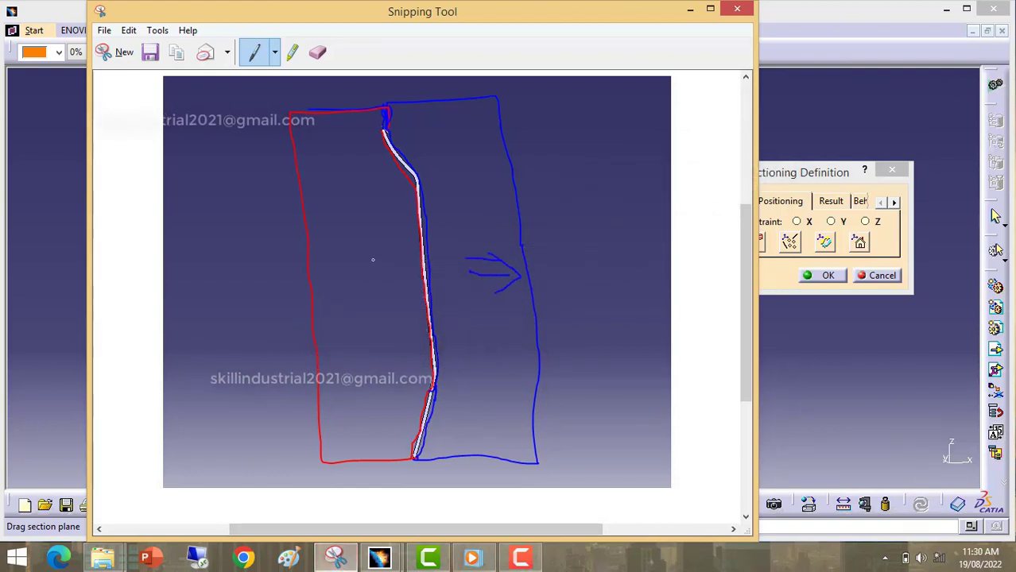
{"action": "left_click", "coordinate": [275, 54]}
{"action": "left_click", "coordinate": [281, 76]}
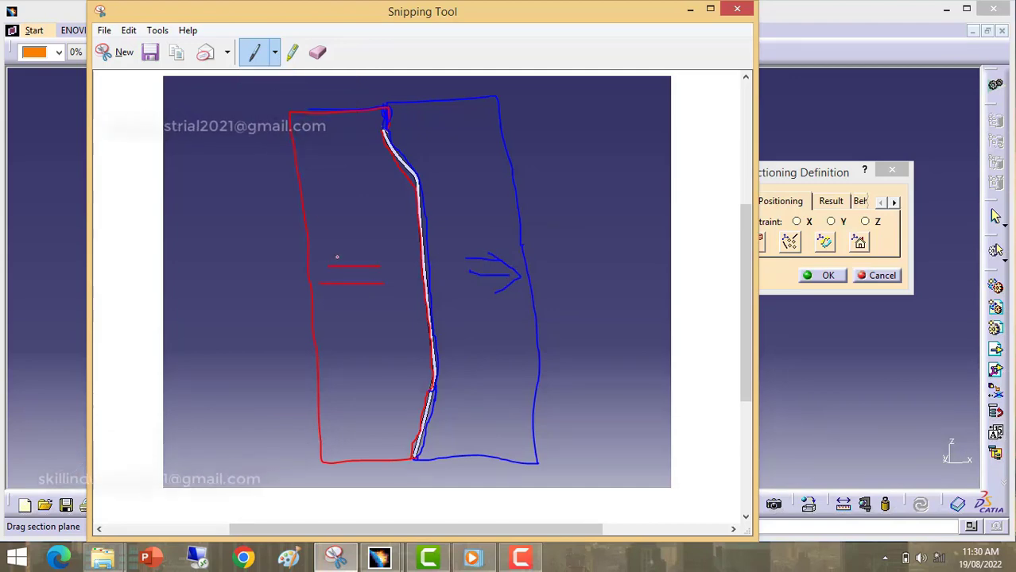
{"action": "left_click_drag", "start_coordinate": [314, 282], "coordinate": [365, 305]}
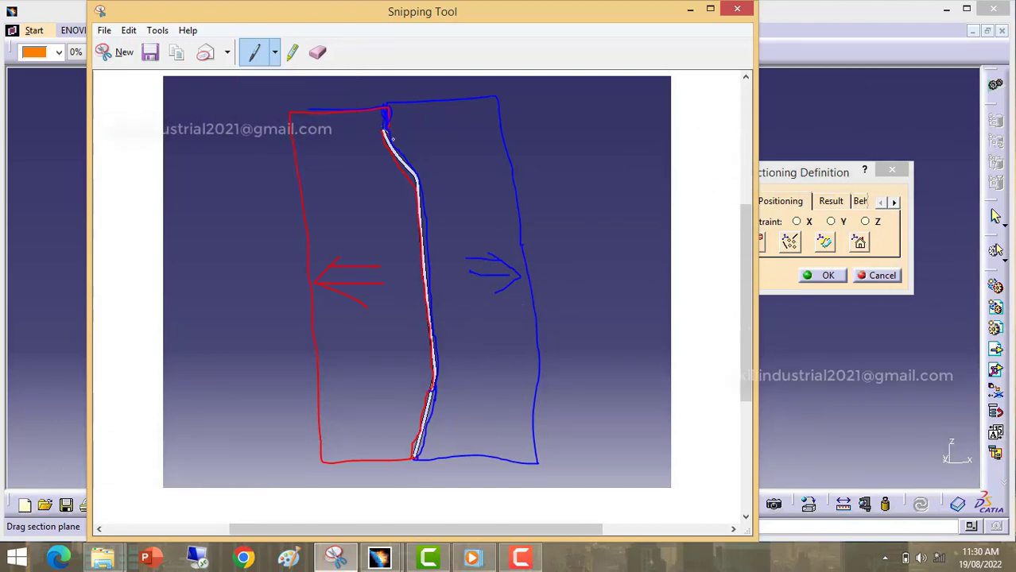
- Draw a lengthwise dividing line inside each block, blue in the right block and red in the left one
{"action": "left_click", "coordinate": [274, 54]}
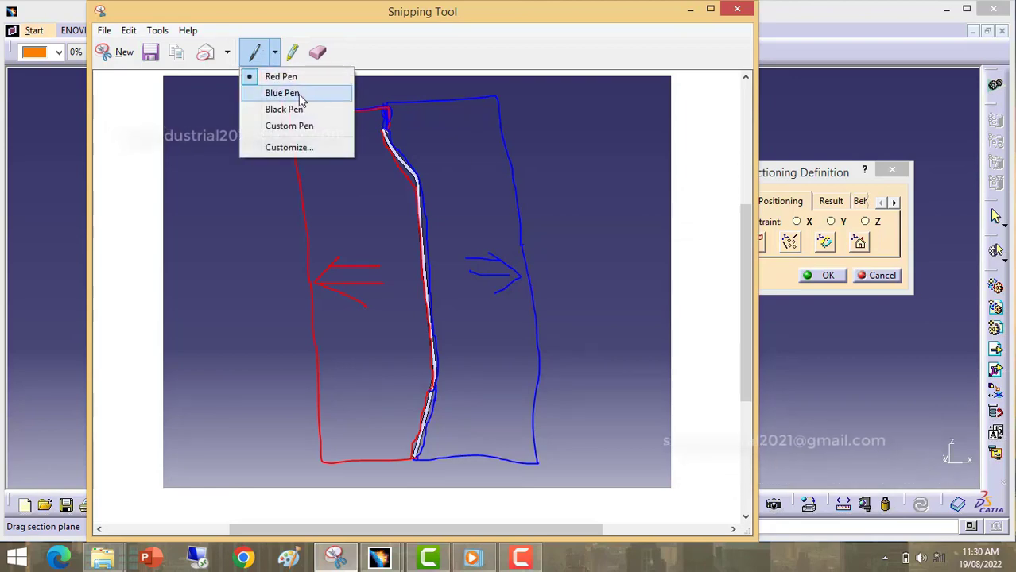
{"action": "left_click", "coordinate": [300, 97]}
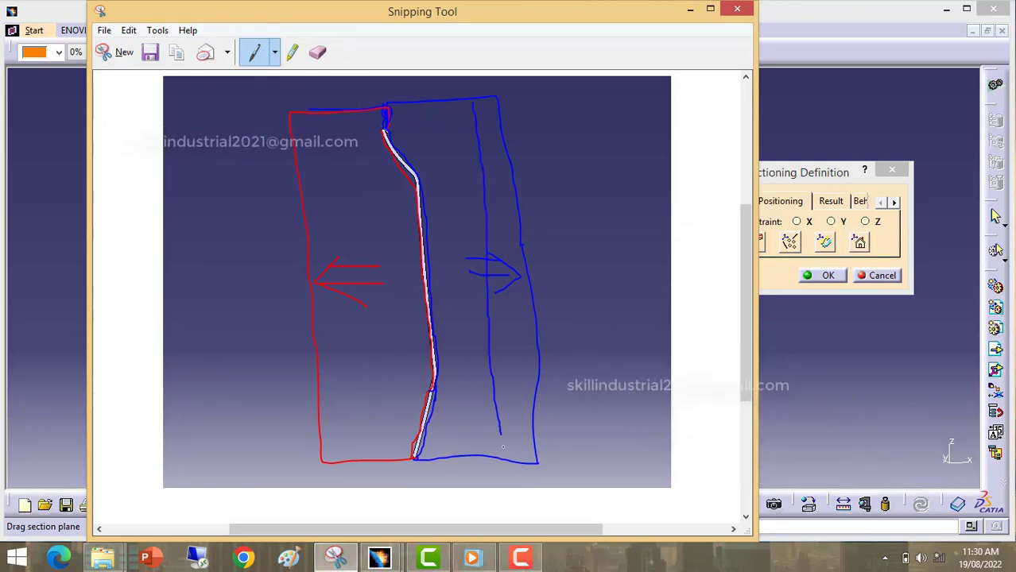
{"action": "left_click", "coordinate": [274, 54]}
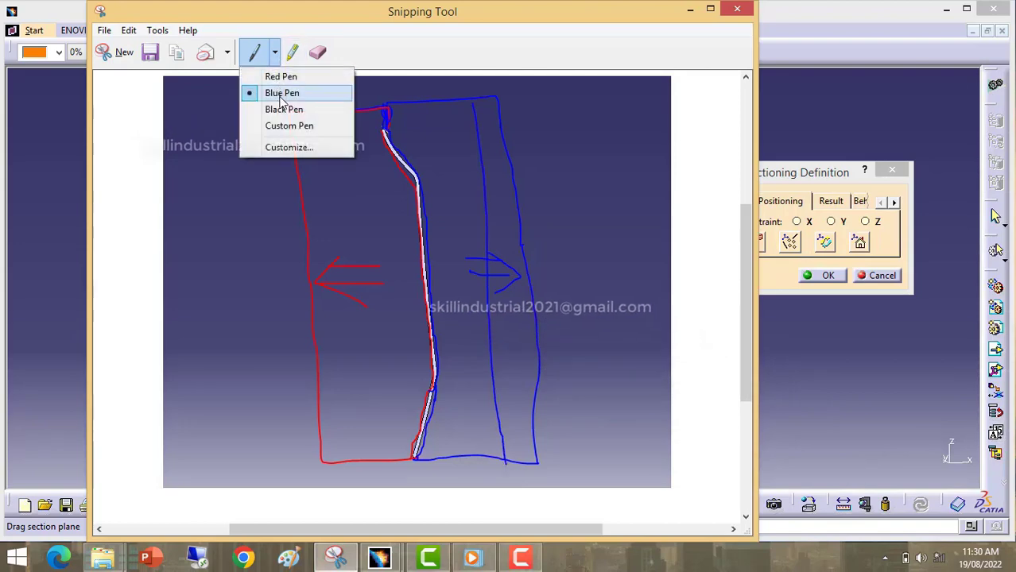
{"action": "left_click", "coordinate": [280, 74]}
{"action": "left_click_drag", "start_coordinate": [330, 113], "coordinate": [378, 459]}
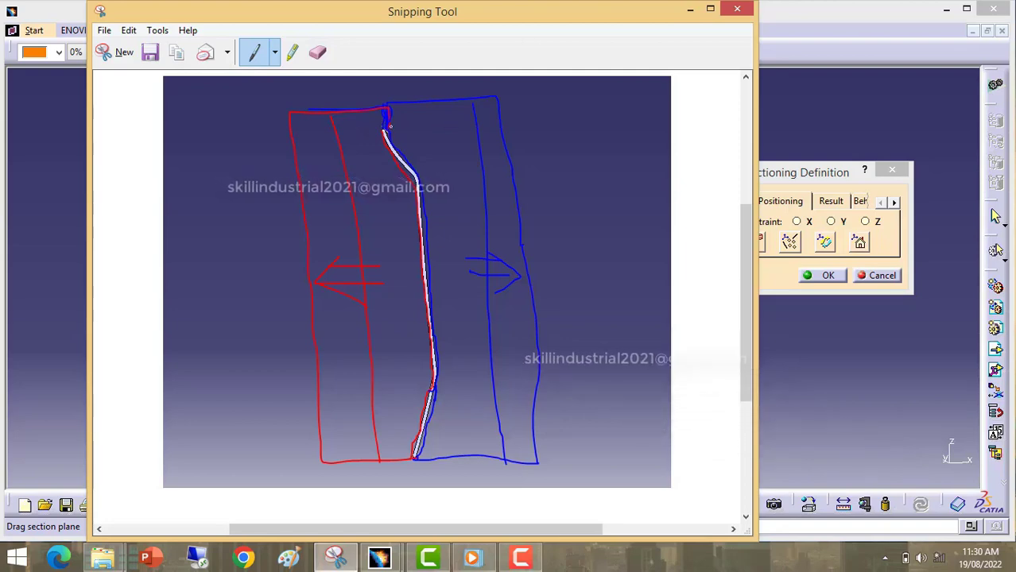
- Mark the profile's upper and lower ends with short vertical red strokes
{"action": "left_click_drag", "start_coordinate": [417, 463], "coordinate": [423, 480]}
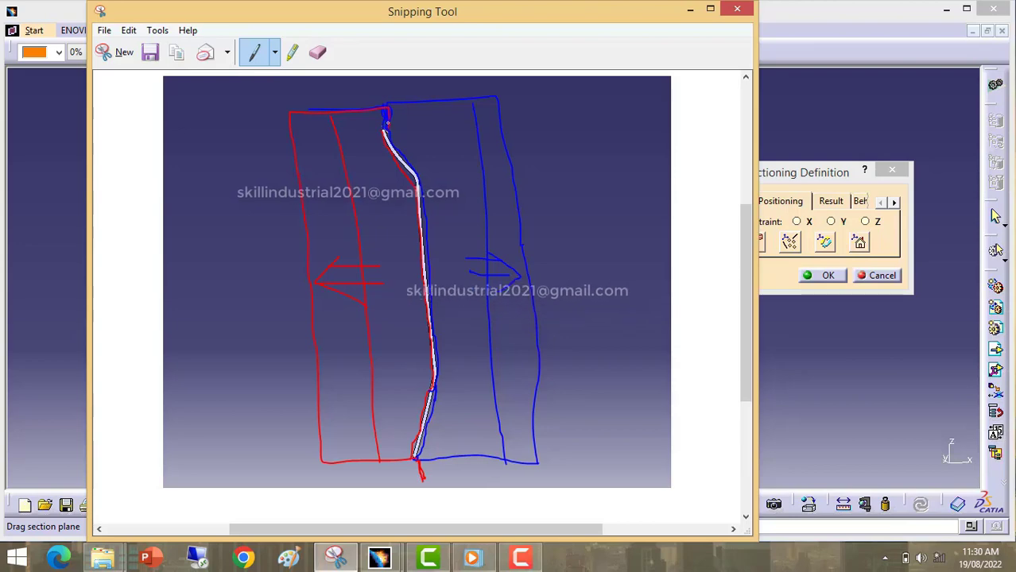
{"action": "mouse_move", "coordinate": [388, 123]}
{"action": "left_mouse_down"}
{"action": "mouse_move", "coordinate": [388, 99]}
{"action": "mouse_move", "coordinate": [389, 125]}
{"action": "left_mouse_up"}
{"action": "left_click_drag", "start_coordinate": [419, 464], "coordinate": [421, 483]}
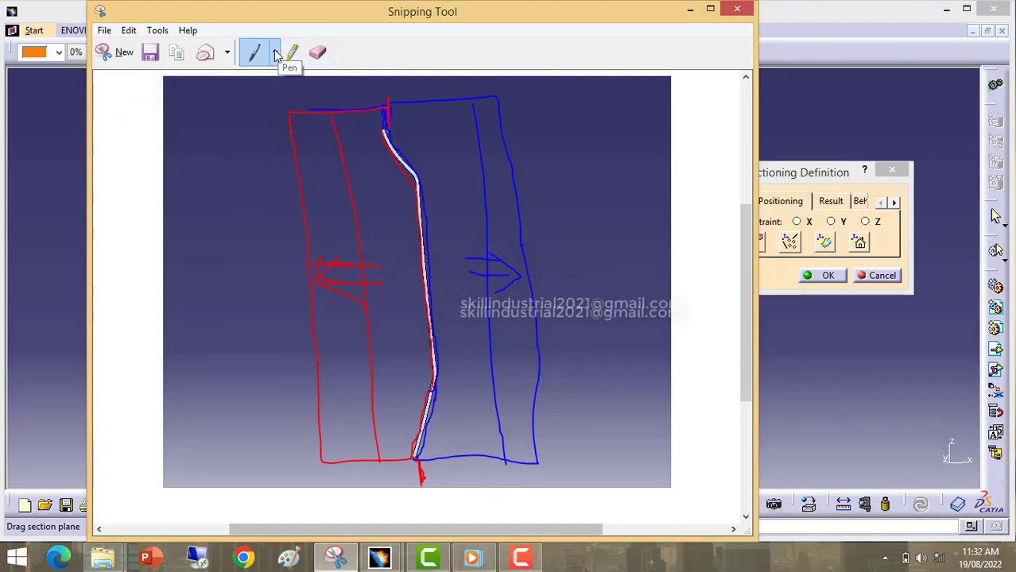
- Draw four pairs of crosswise red lines from the red block's outer edge to the profile
{"action": "left_click_drag", "start_coordinate": [304, 210], "coordinate": [413, 206]}
{"action": "left_click_drag", "start_coordinate": [316, 217], "coordinate": [417, 226]}
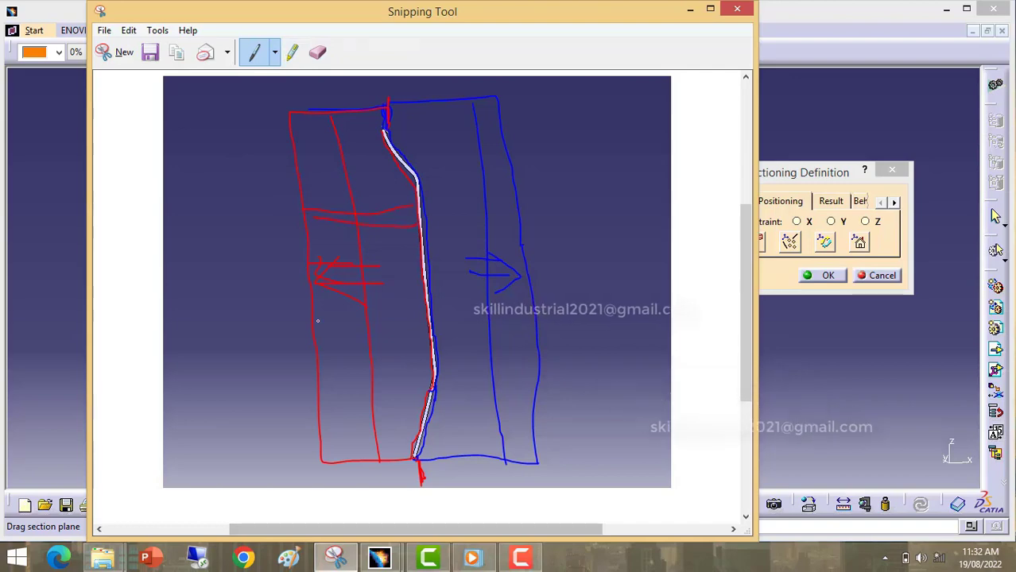
{"action": "left_click_drag", "start_coordinate": [316, 317], "coordinate": [427, 316]}
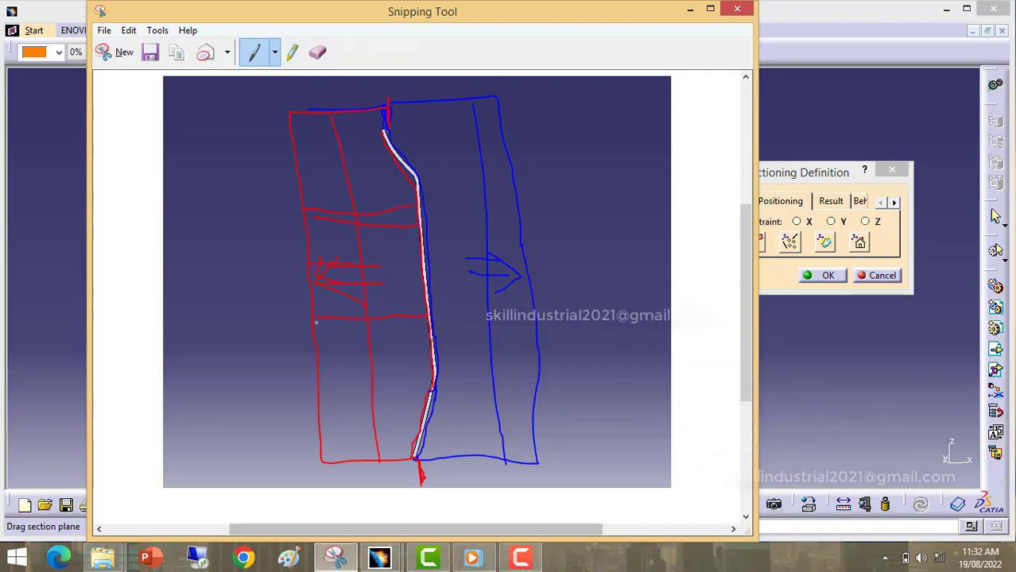
{"action": "left_click_drag", "start_coordinate": [316, 322], "coordinate": [427, 320]}
{"action": "left_click_drag", "start_coordinate": [318, 370], "coordinate": [435, 371]}
{"action": "left_click_drag", "start_coordinate": [318, 378], "coordinate": [430, 376]}
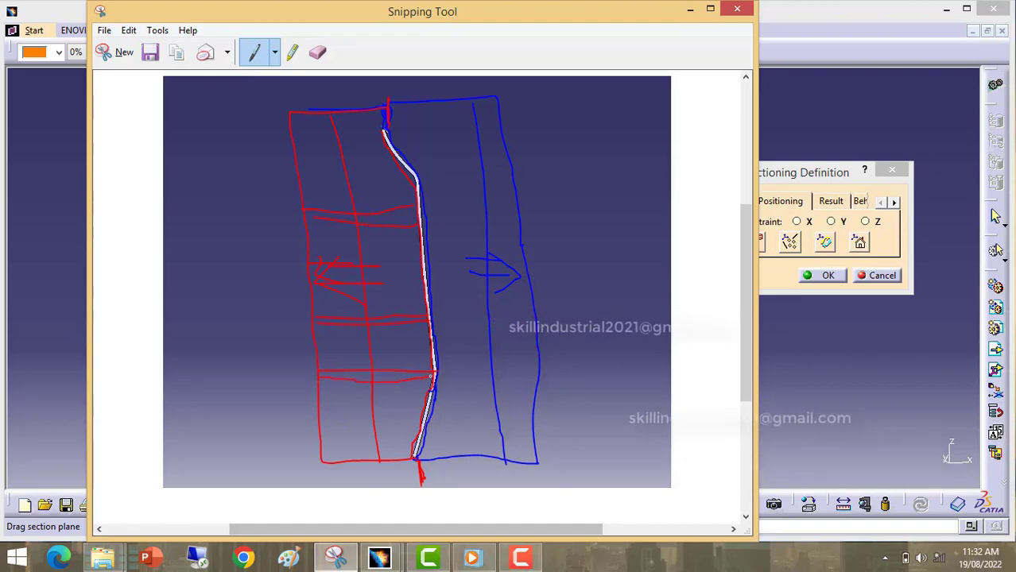
{"action": "left_click_drag", "start_coordinate": [296, 156], "coordinate": [402, 147]}
{"action": "left_click_drag", "start_coordinate": [296, 163], "coordinate": [395, 159]}
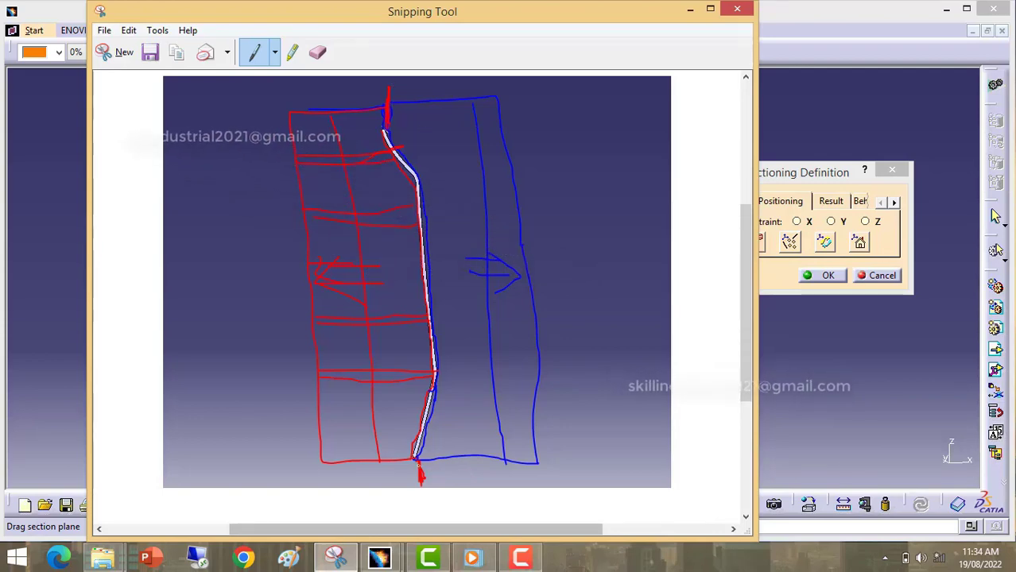
- Switch to CATIA, enlarge the upper end of the section profile and capture that area as a new snip
{"action": "left_click", "coordinate": [692, 10]}
{"action": "middle_click_drag", "start_coordinate": [475, 225], "coordinate": [485, 270], "text": "ctrl"}
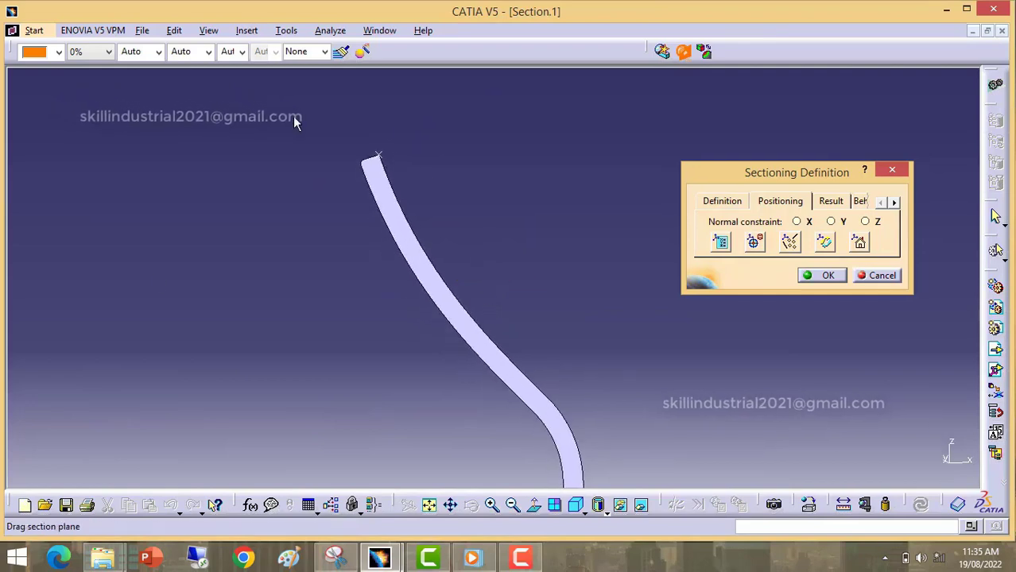
{"action": "left_click", "coordinate": [334, 557]}
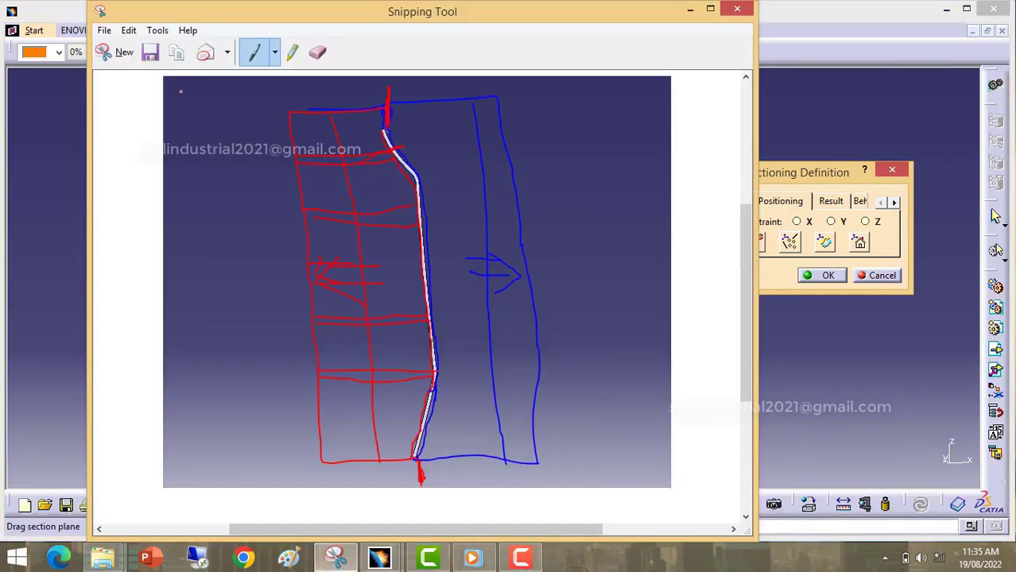
{"action": "left_click", "coordinate": [103, 51]}
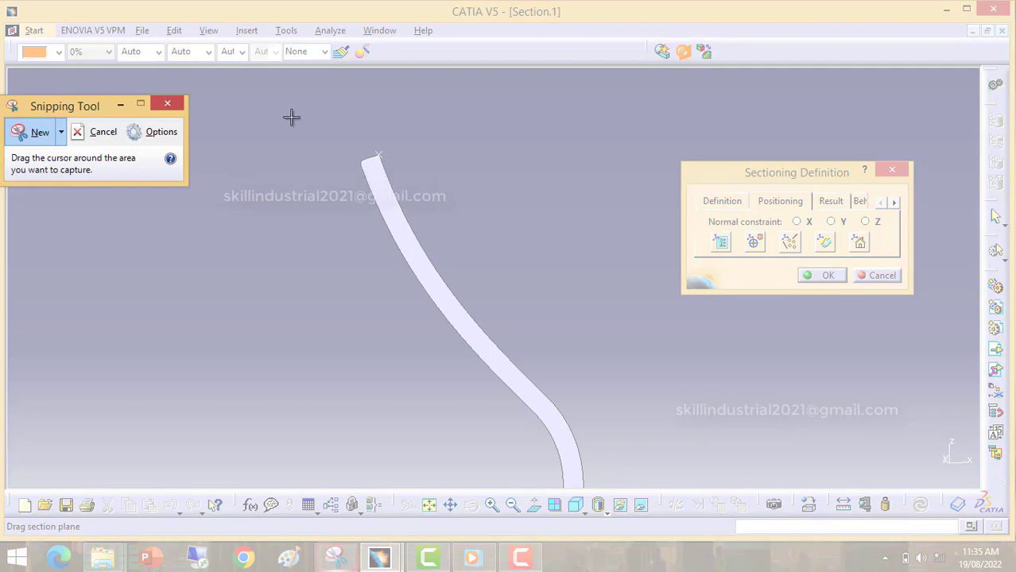
{"action": "left_click_drag", "start_coordinate": [291, 118], "coordinate": [652, 486]}
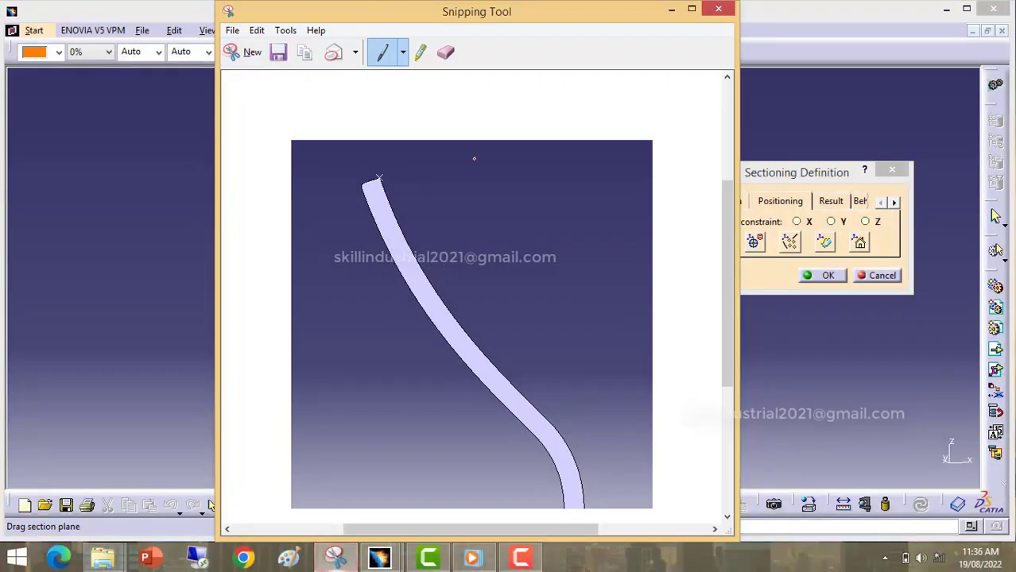
{"action": "left_click", "coordinate": [531, 563]}
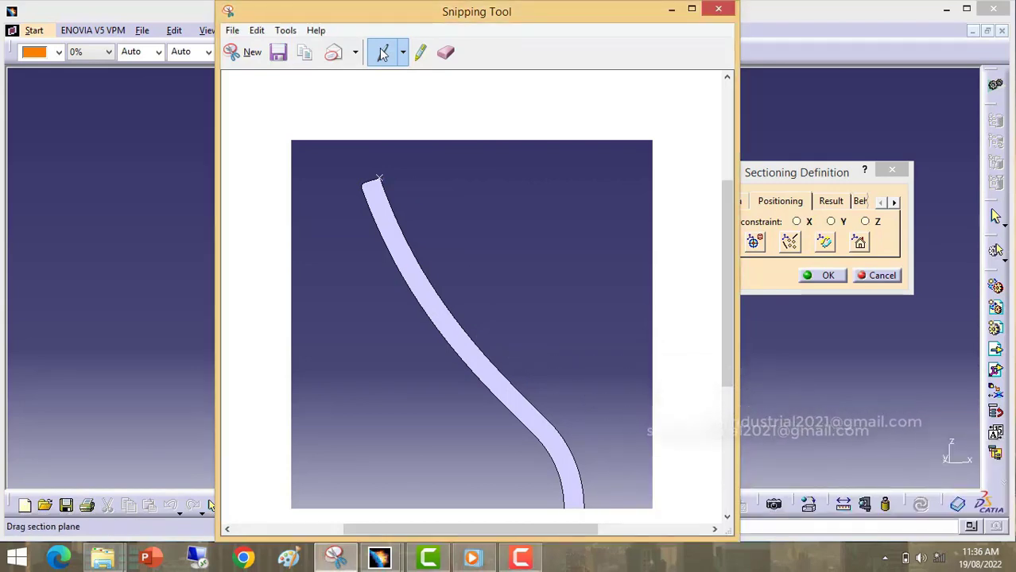
- Outline a block around the profile's upper end with the blue pen and shade the small wedge above its end face
{"action": "left_click", "coordinate": [403, 52]}
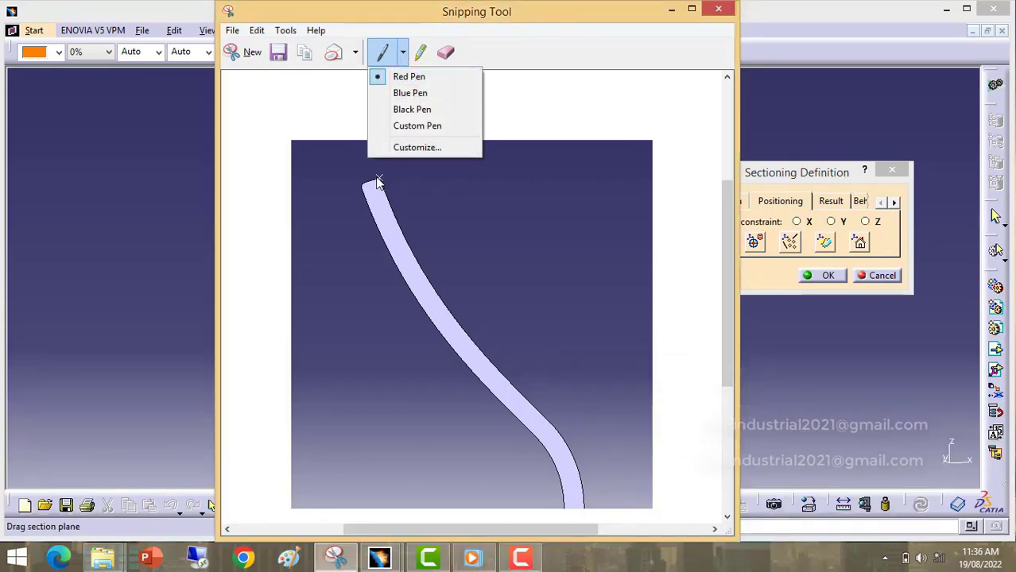
{"action": "left_click", "coordinate": [410, 93]}
{"action": "left_click_drag", "start_coordinate": [382, 156], "coordinate": [380, 146]}
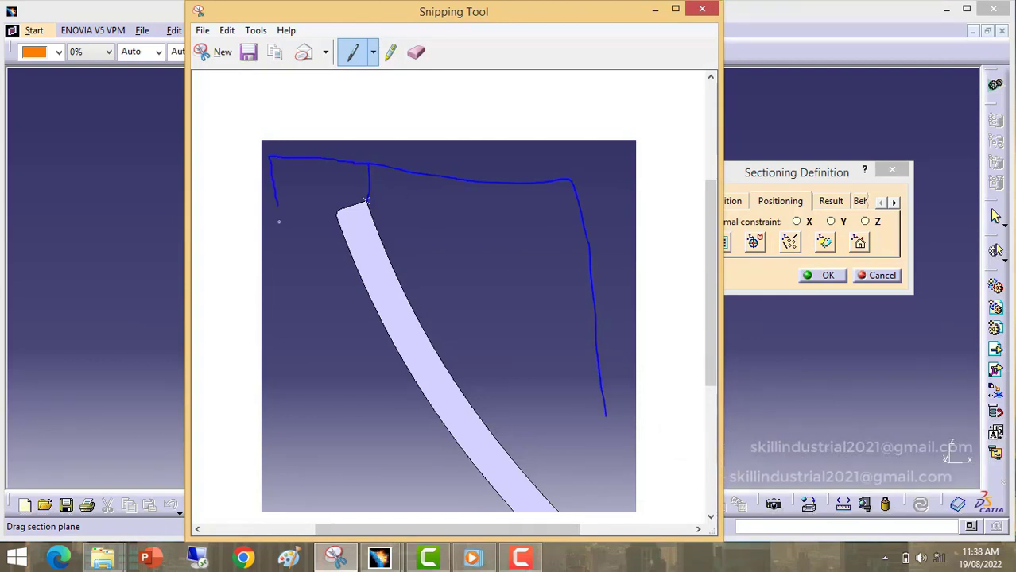
{"action": "left_click_drag", "start_coordinate": [279, 222], "coordinate": [285, 365]}
{"action": "left_click_drag", "start_coordinate": [287, 491], "coordinate": [602, 494]}
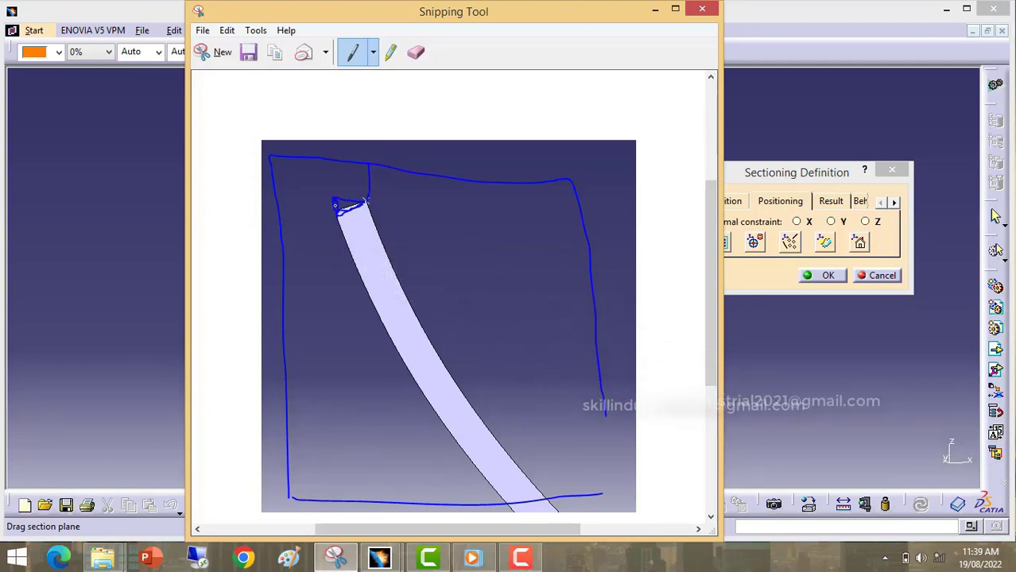
{"action": "left_click", "coordinate": [520, 557]}
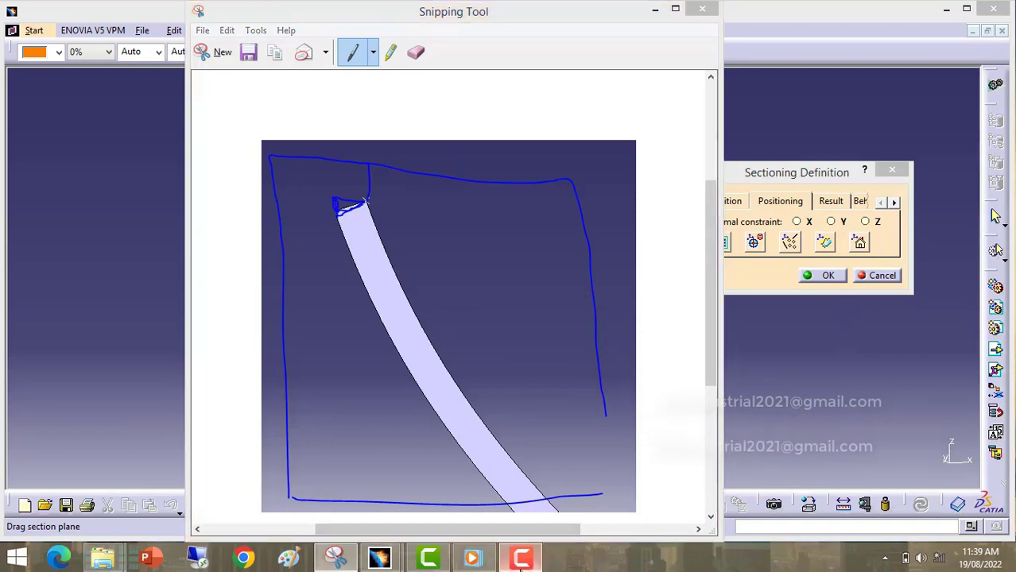
{"action": "left_click", "coordinate": [954, 480]}
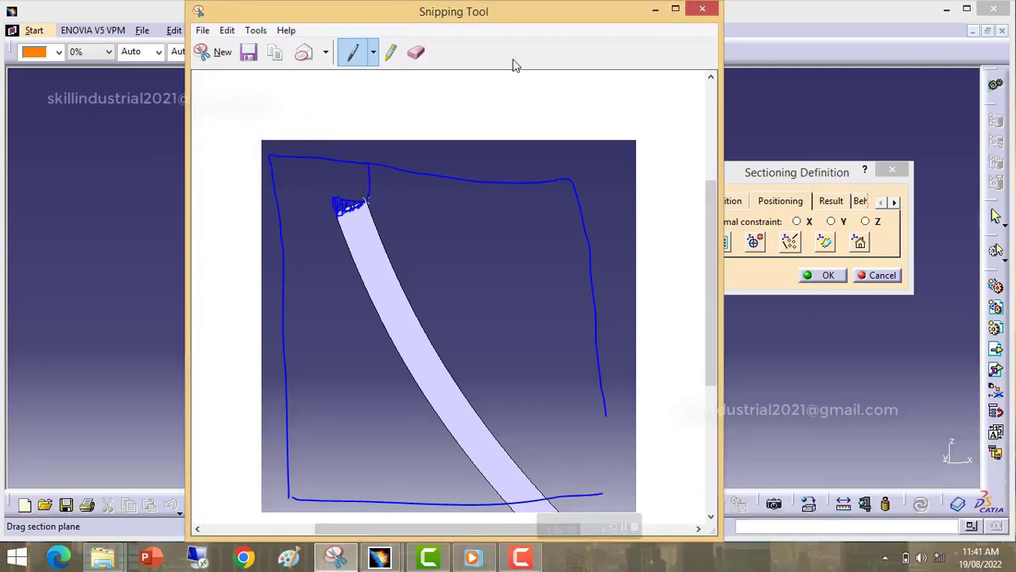
- Trace the red block's boundary over the end face, upper edge and profile's right face, and add red direction arrows
{"action": "left_click", "coordinate": [373, 52]}
{"action": "left_click", "coordinate": [382, 91]}
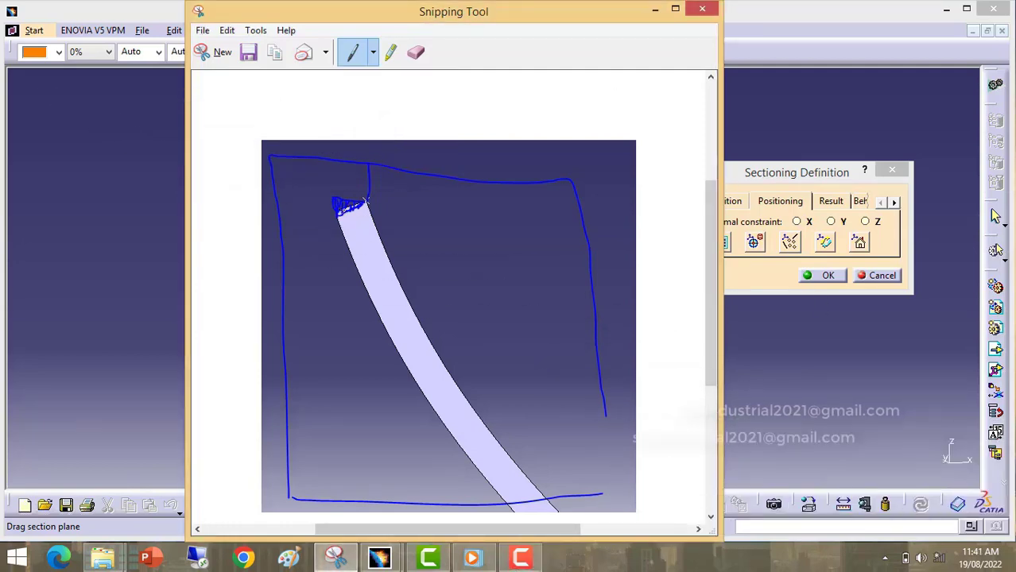
{"action": "left_click_drag", "start_coordinate": [338, 213], "coordinate": [364, 204]}
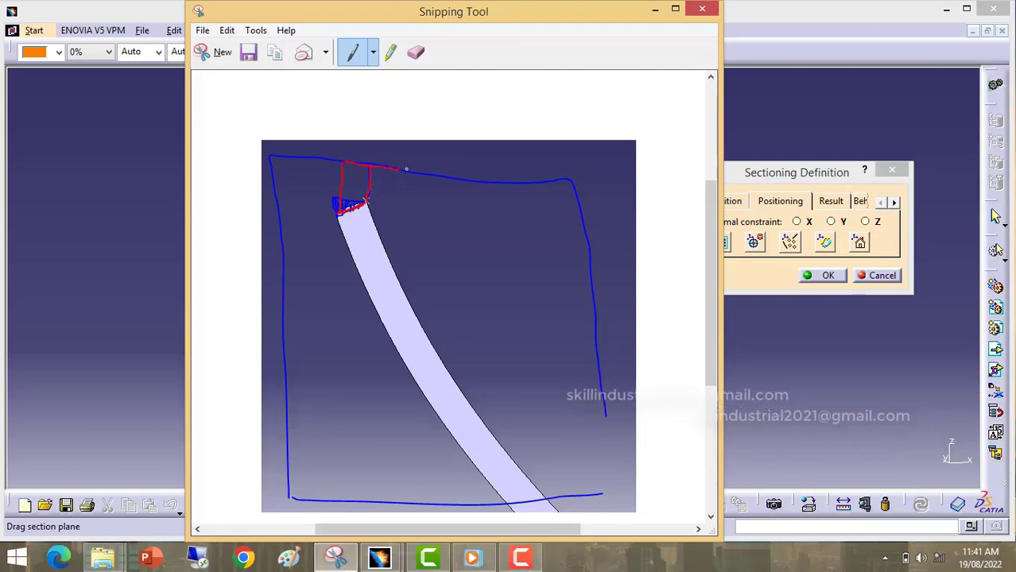
{"action": "left_click_drag", "start_coordinate": [406, 169], "coordinate": [571, 182]}
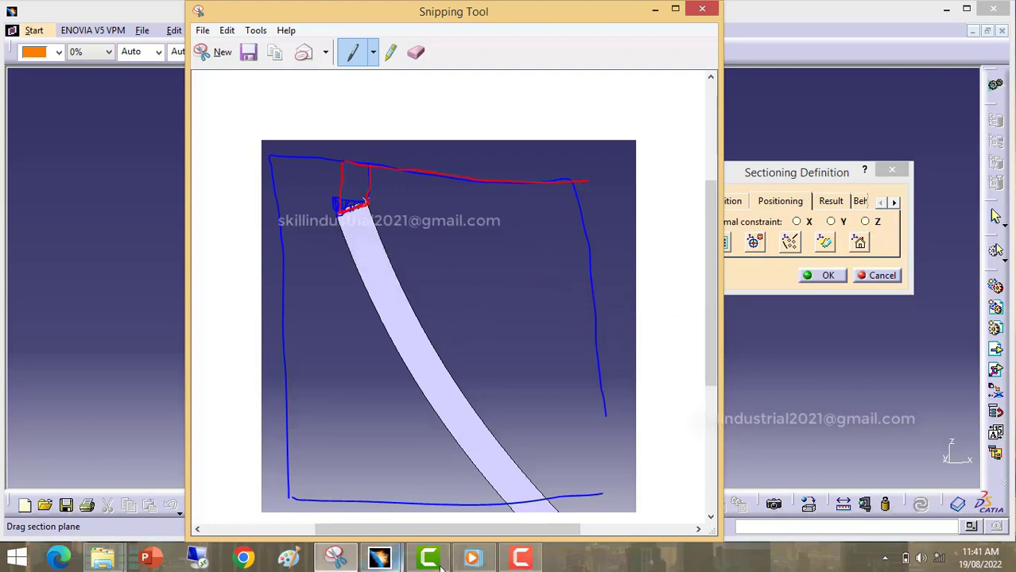
{"action": "left_click", "coordinate": [521, 558]}
{"action": "left_click", "coordinate": [956, 493]}
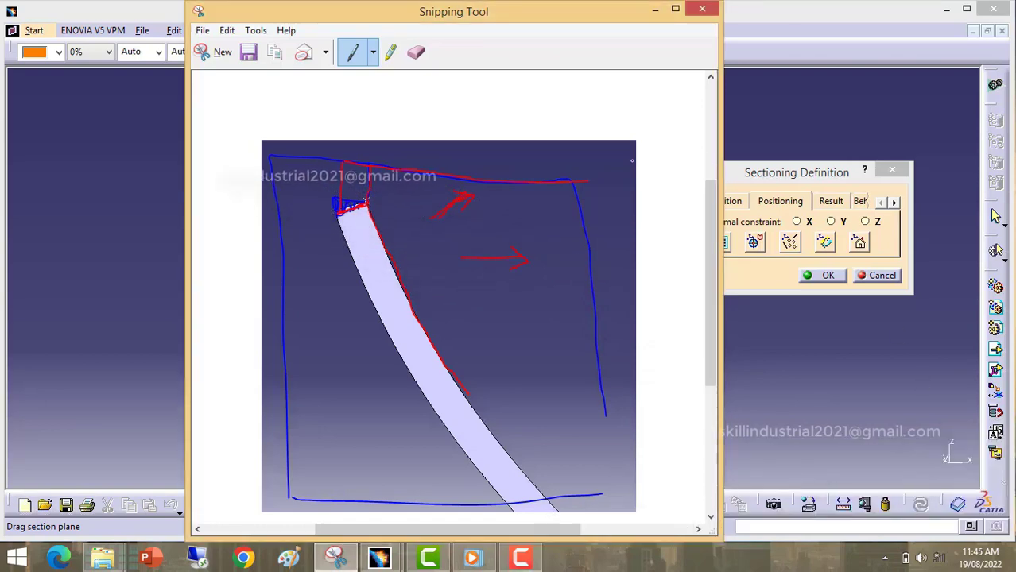
- Hatch the red block's area between its upper edge and the profile's right face with the red pen, and reinforce the right-pointing arrow
{"action": "left_click", "coordinate": [372, 52]}
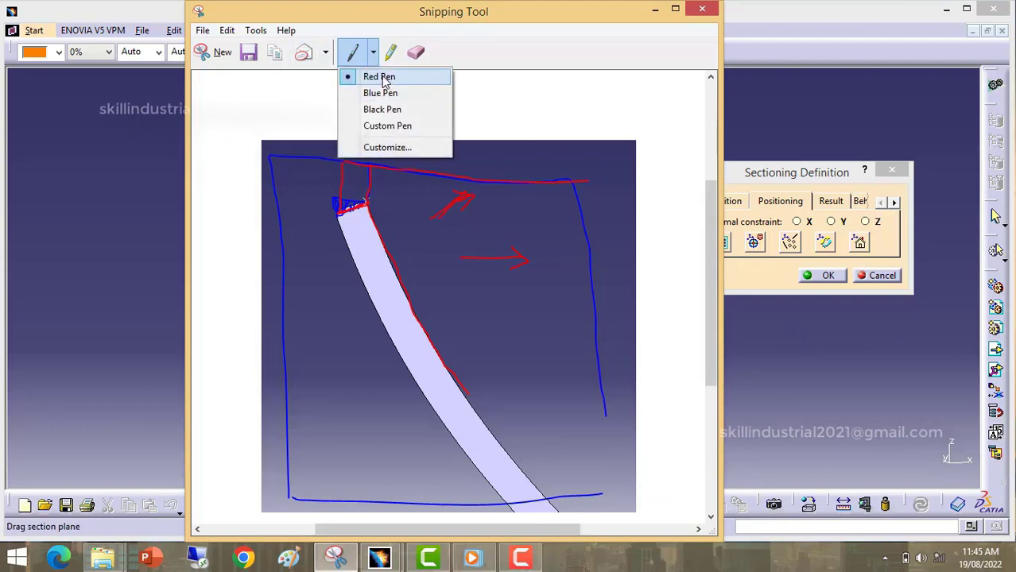
{"action": "left_click", "coordinate": [380, 77]}
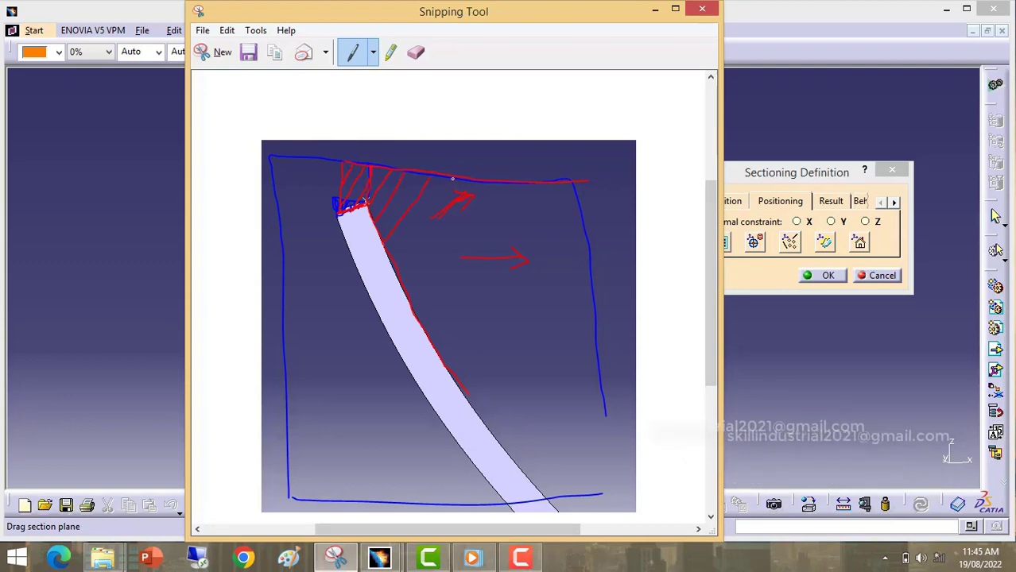
{"action": "left_click_drag", "start_coordinate": [407, 251], "coordinate": [395, 266]}
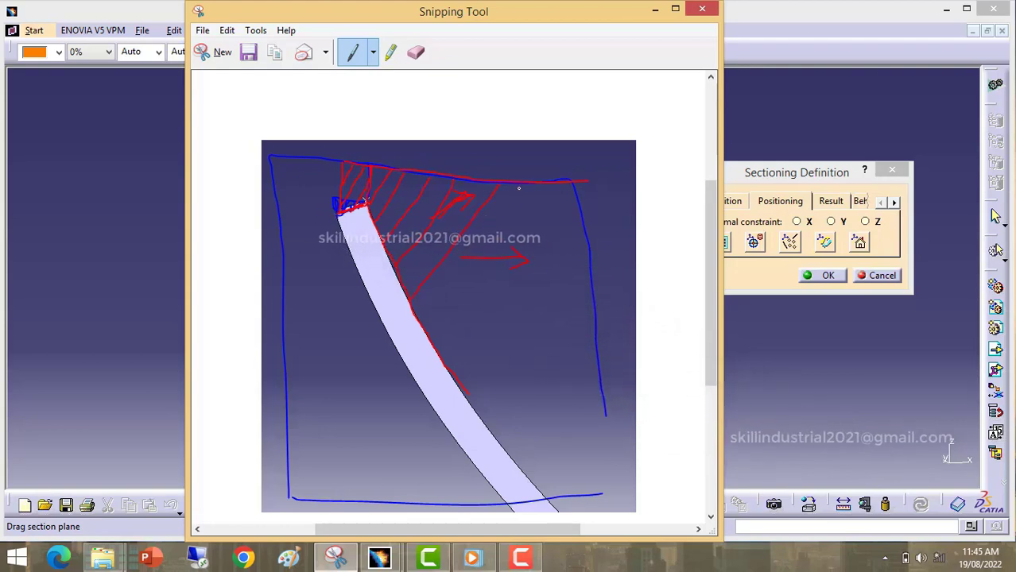
{"action": "left_click_drag", "start_coordinate": [527, 186], "coordinate": [420, 316]}
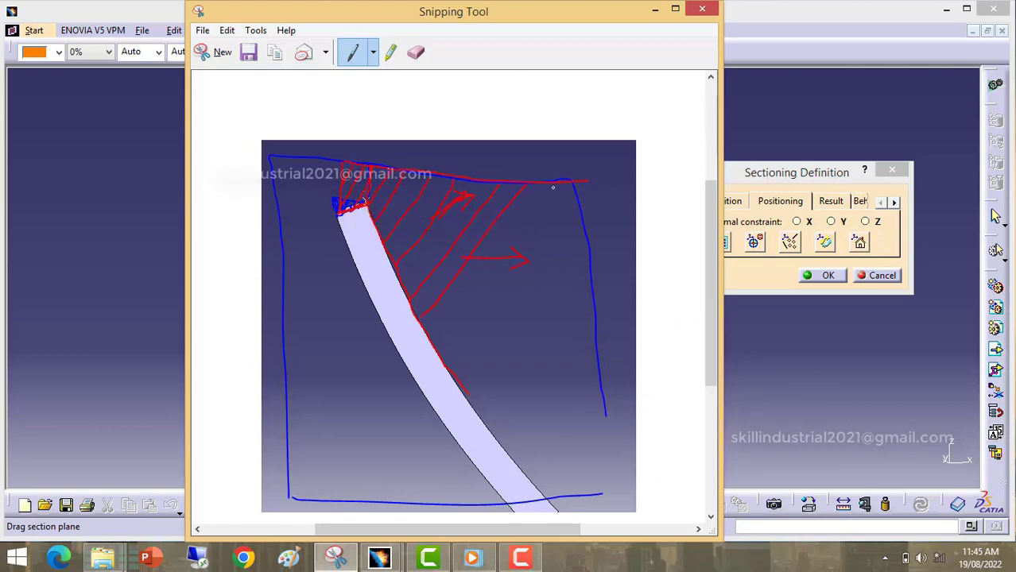
{"action": "left_click_drag", "start_coordinate": [553, 187], "coordinate": [440, 334]}
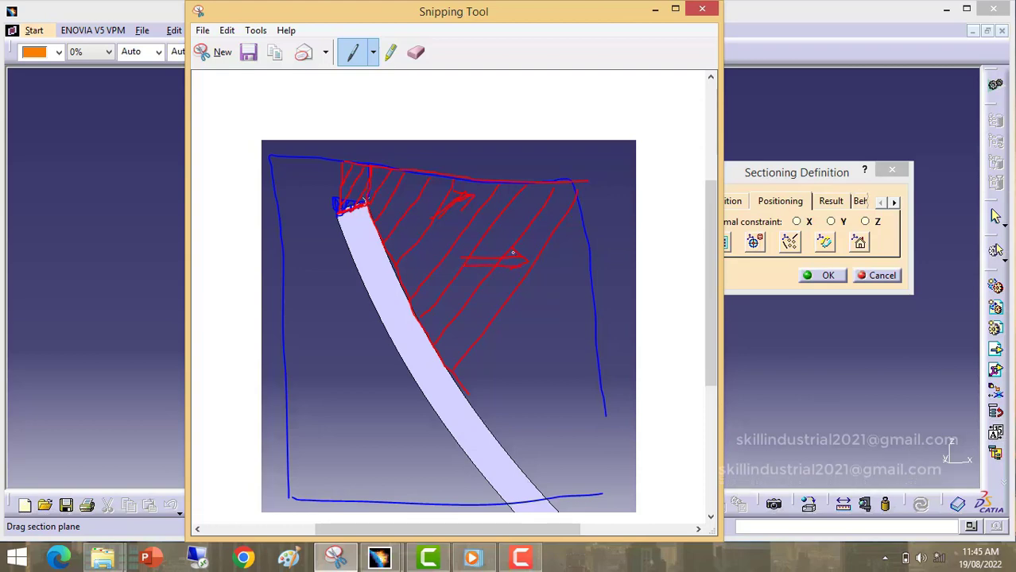
{"action": "mouse_move", "coordinate": [515, 270]}
{"action": "left_mouse_down"}
{"action": "mouse_move", "coordinate": [507, 275]}
{"action": "mouse_move", "coordinate": [531, 260]}
{"action": "mouse_move", "coordinate": [506, 280]}
{"action": "left_mouse_up"}
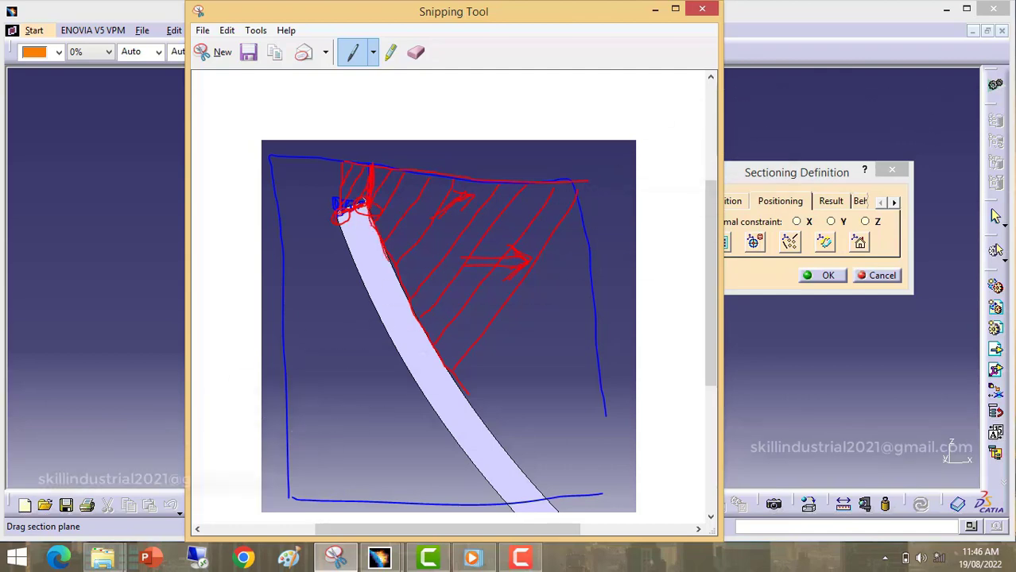
- Return to CATIA, cancel the section definition and bring the lens part's side edge into close view
{"action": "left_click", "coordinate": [654, 9]}
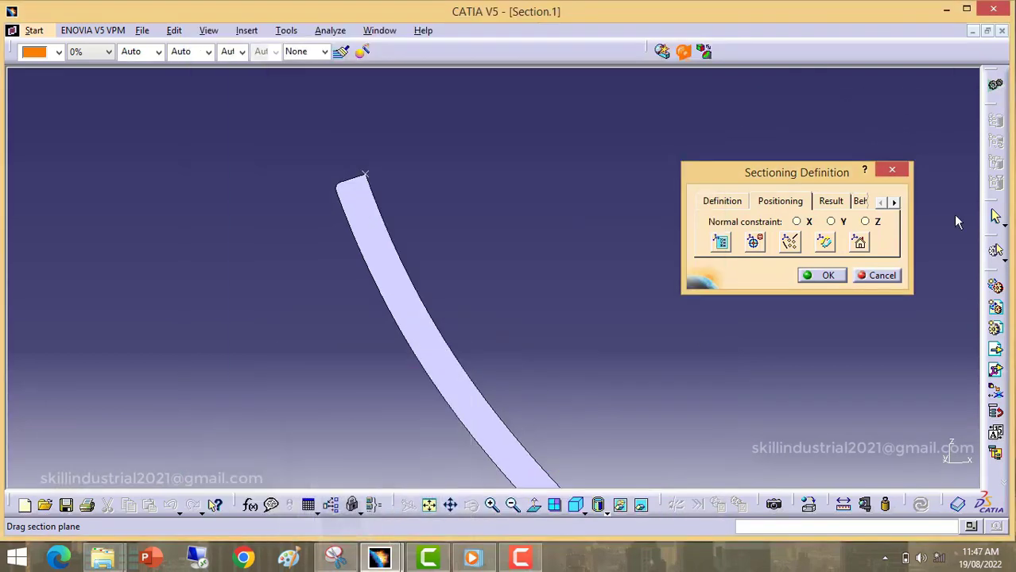
{"action": "left_click", "coordinate": [890, 278]}
{"action": "middle_click_drag", "start_coordinate": [562, 306], "coordinate": [562, 182]}
{"action": "middle_click_drag", "start_coordinate": [653, 343], "coordinate": [443, 189]}
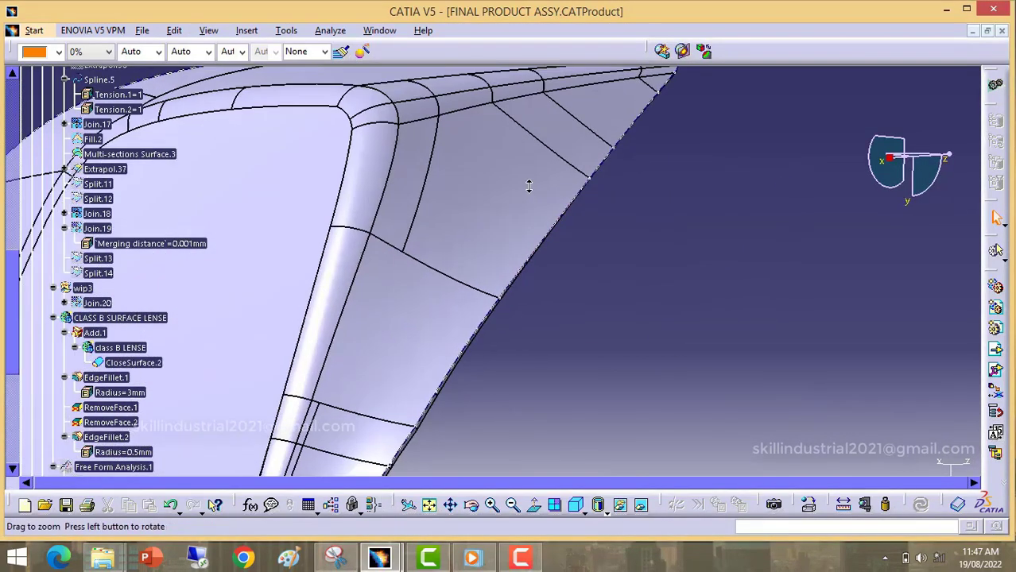